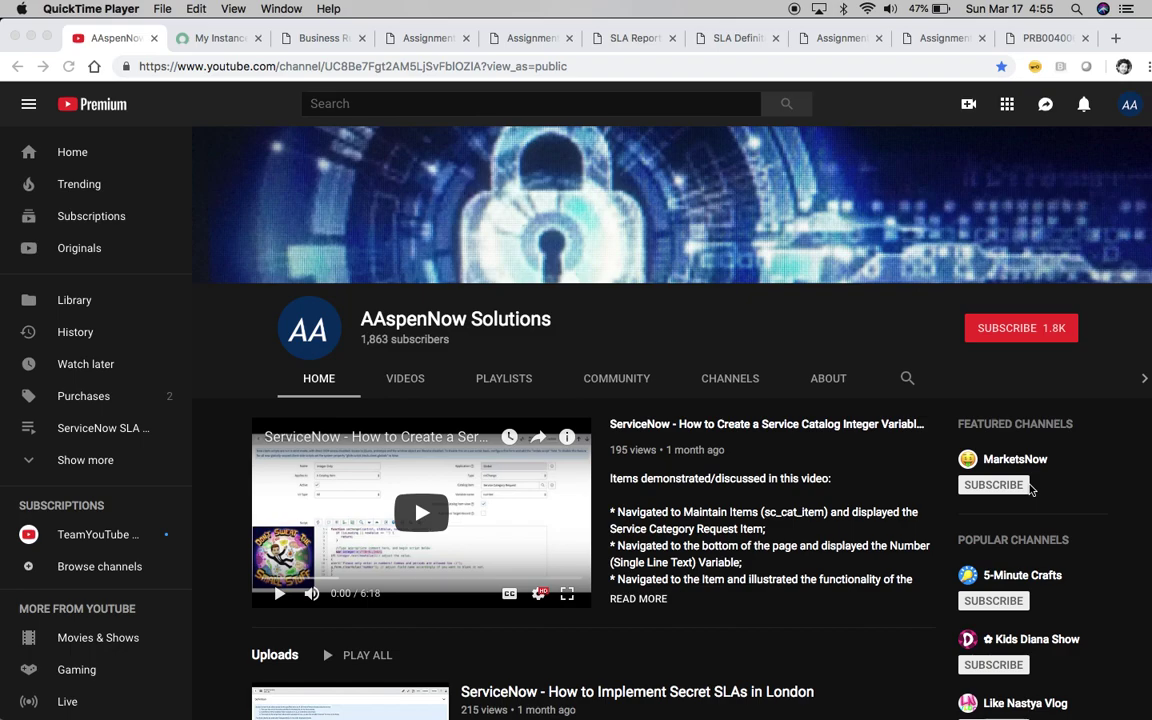
Step: Open the u_assignment_time Date/Time dictionary entry on the Problem table
left_click(318, 38)
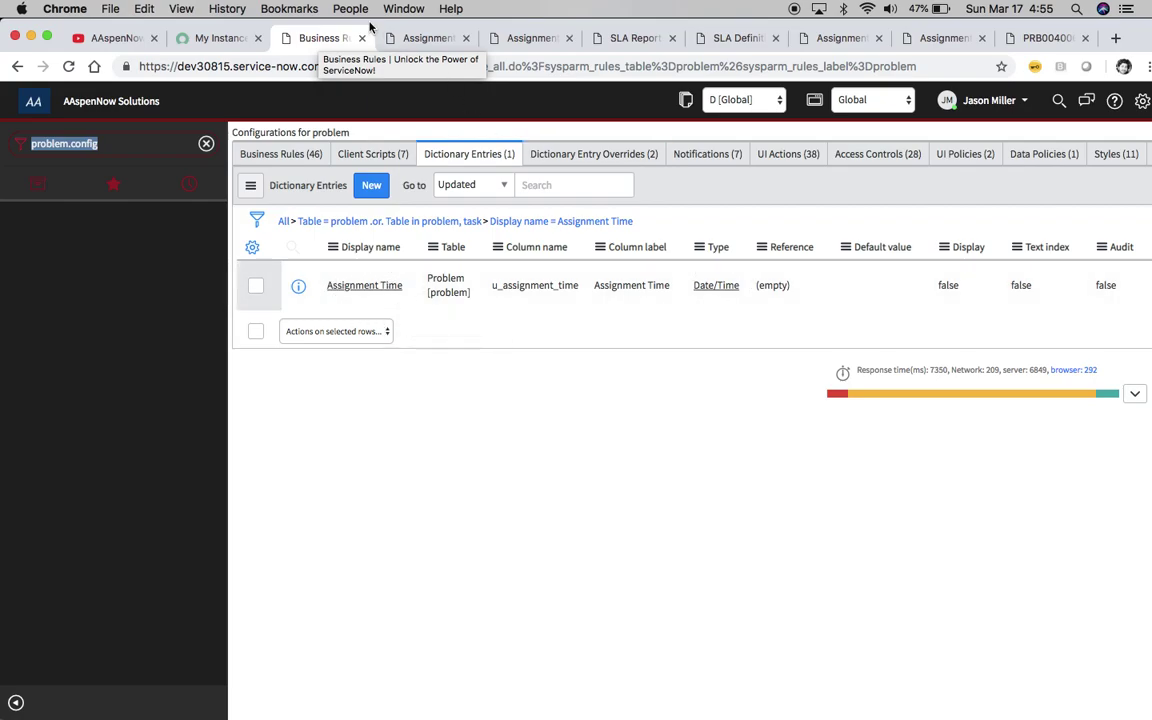
left_click(420, 36)
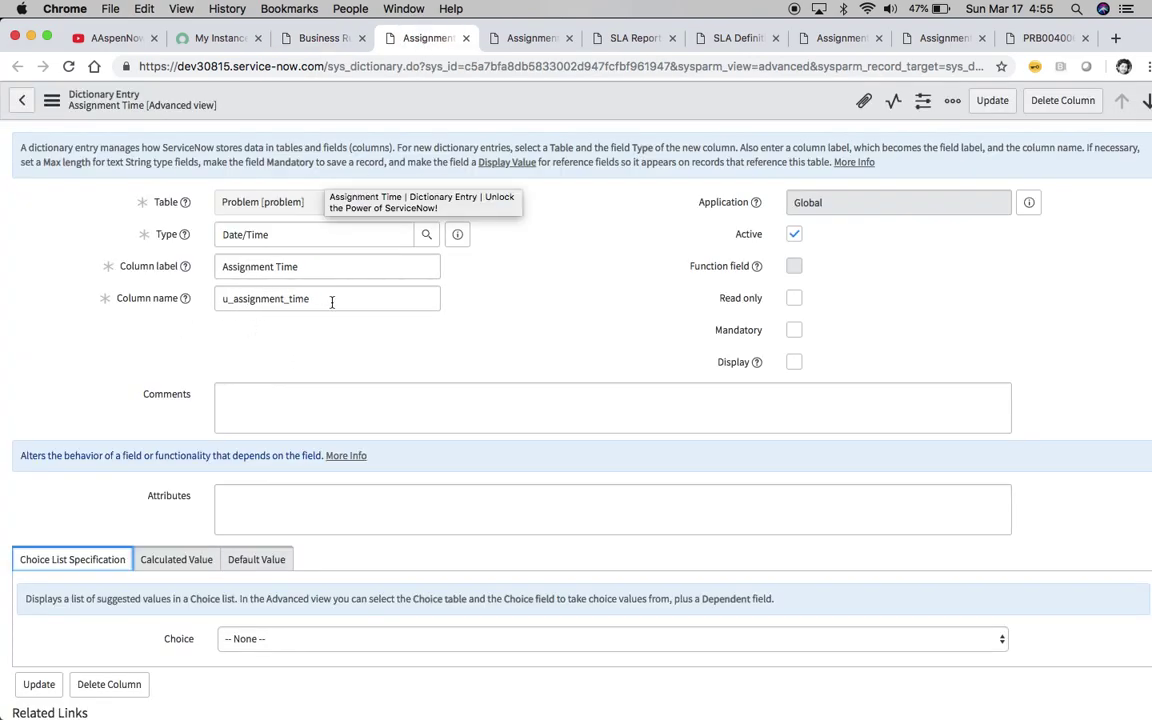
Step: Show the Assignment Changes rule script that sets u_assignment_time to nowDateTime() on assignment change
left_click(503, 40)
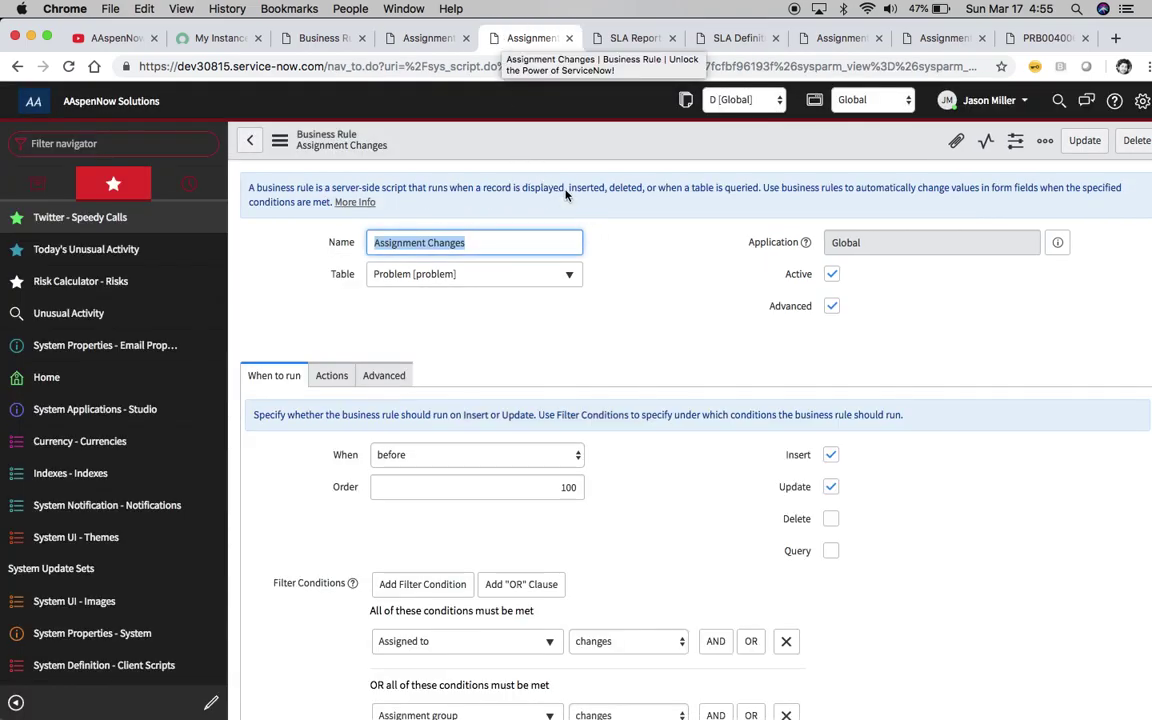
scroll(497, 373, "down", 3)
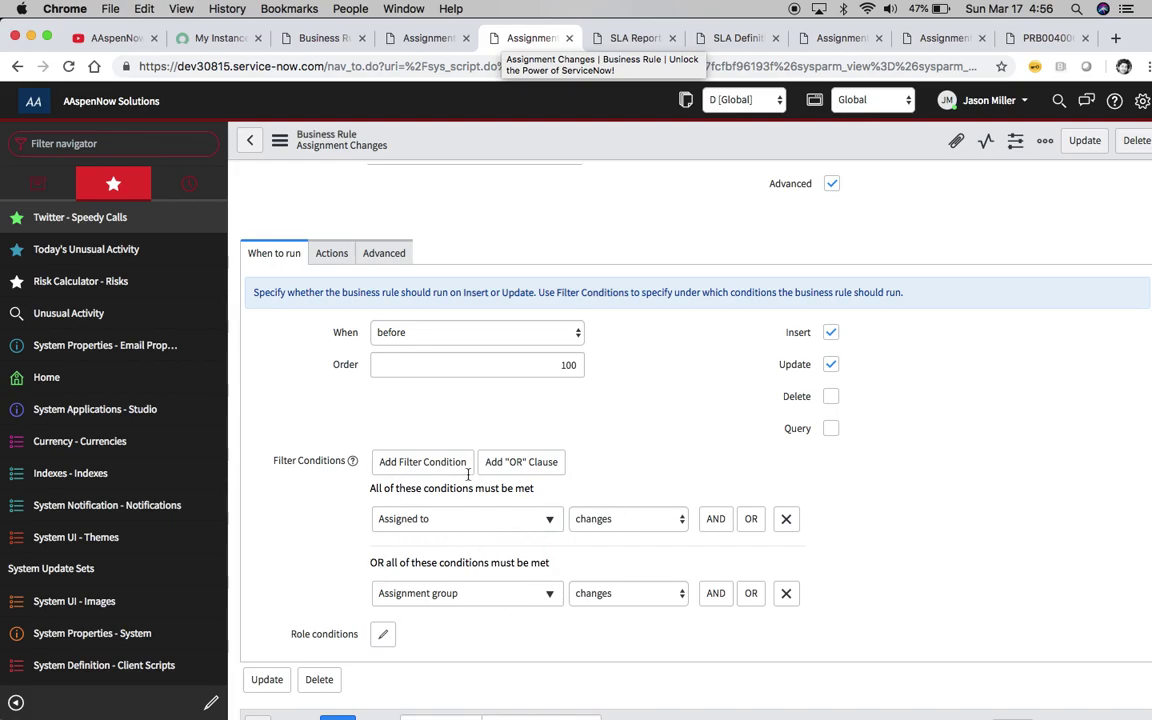
left_click(381, 256)
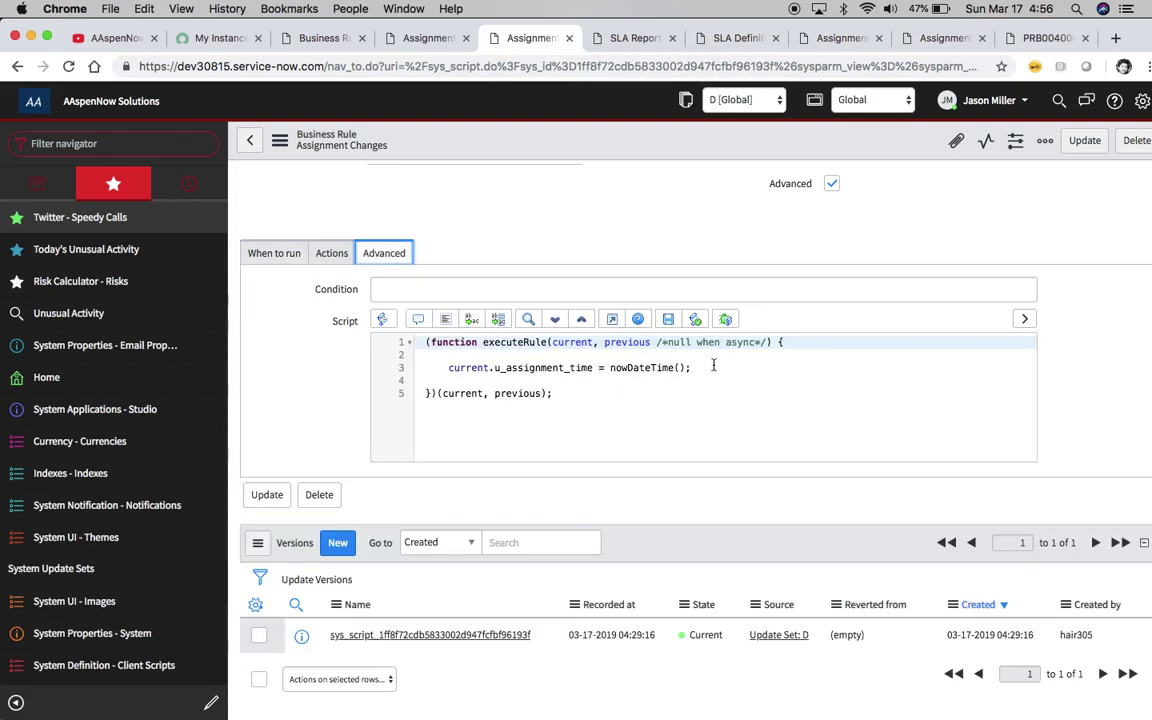
scroll(712, 363, "up", 1)
scroll(713, 408, "up", 2)
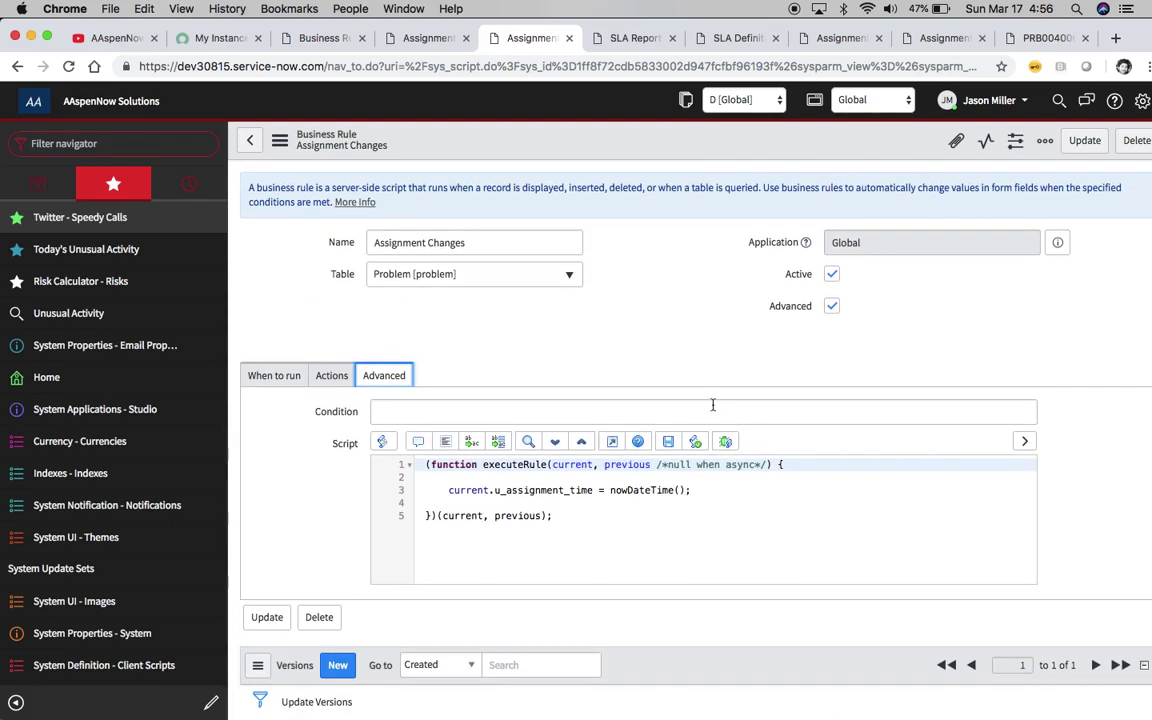
Step: Open the Assignment Time SLA definition from the SLA Definitions list
left_click(637, 40)
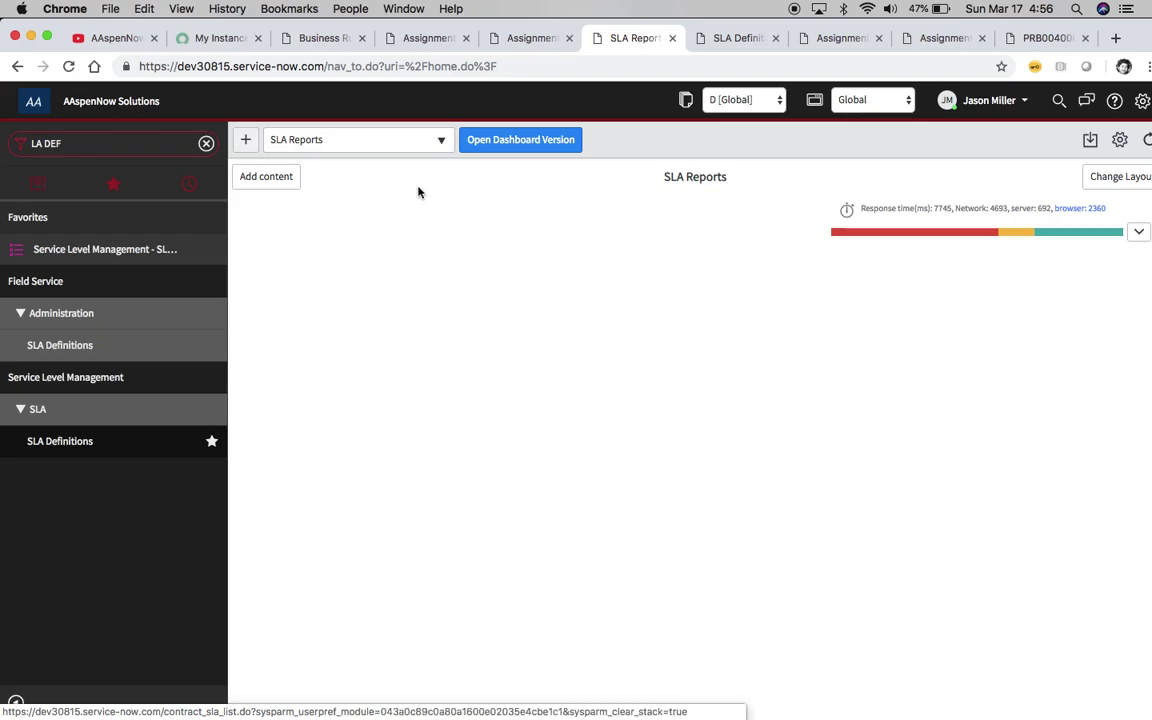
left_click(740, 38)
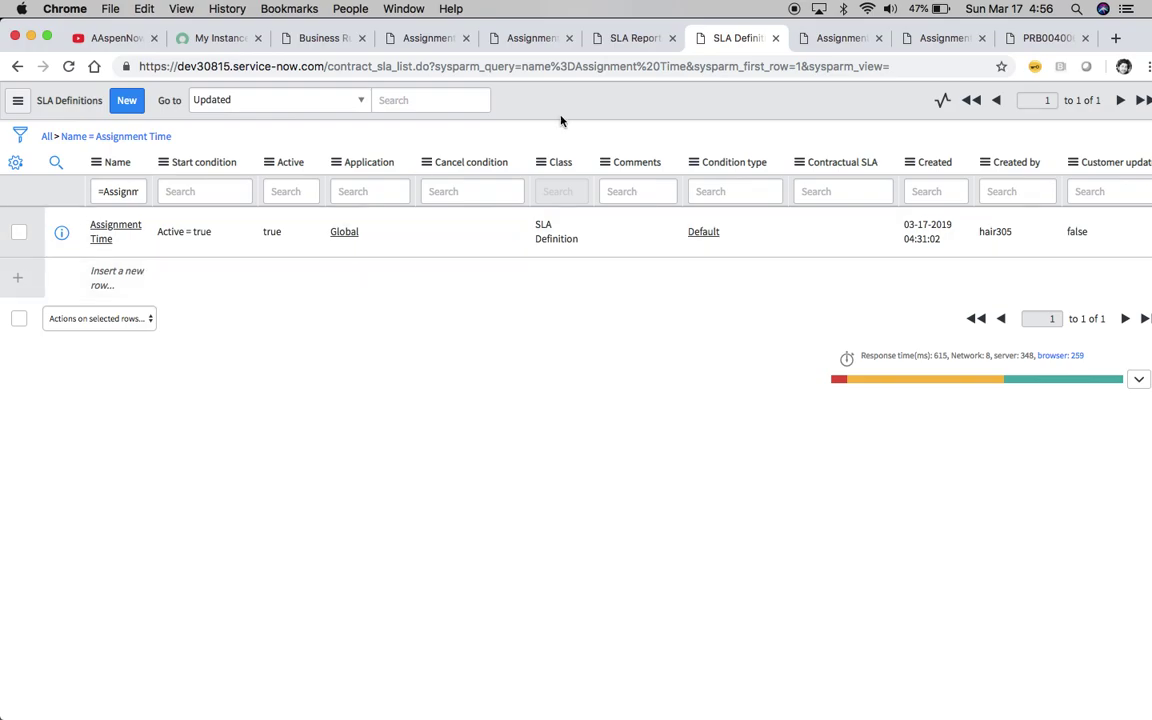
left_click(832, 40)
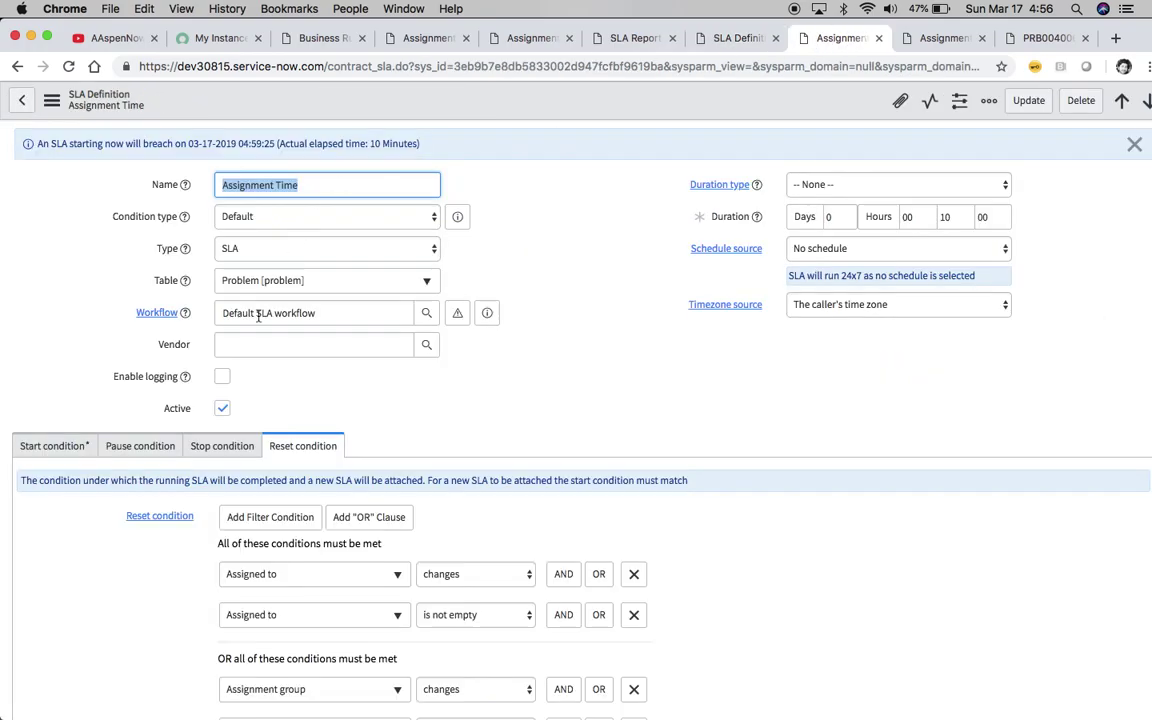
scroll(297, 530, "down", 5)
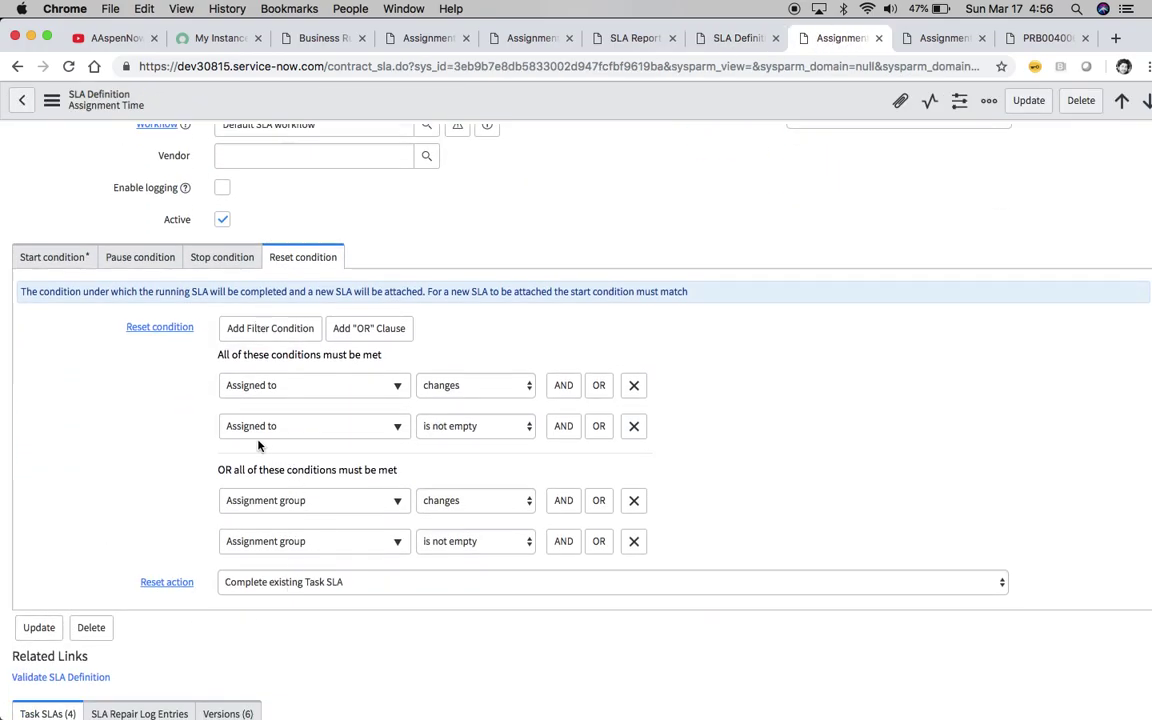
scroll(258, 442, "up", 3)
scroll(200, 441, "up", 2)
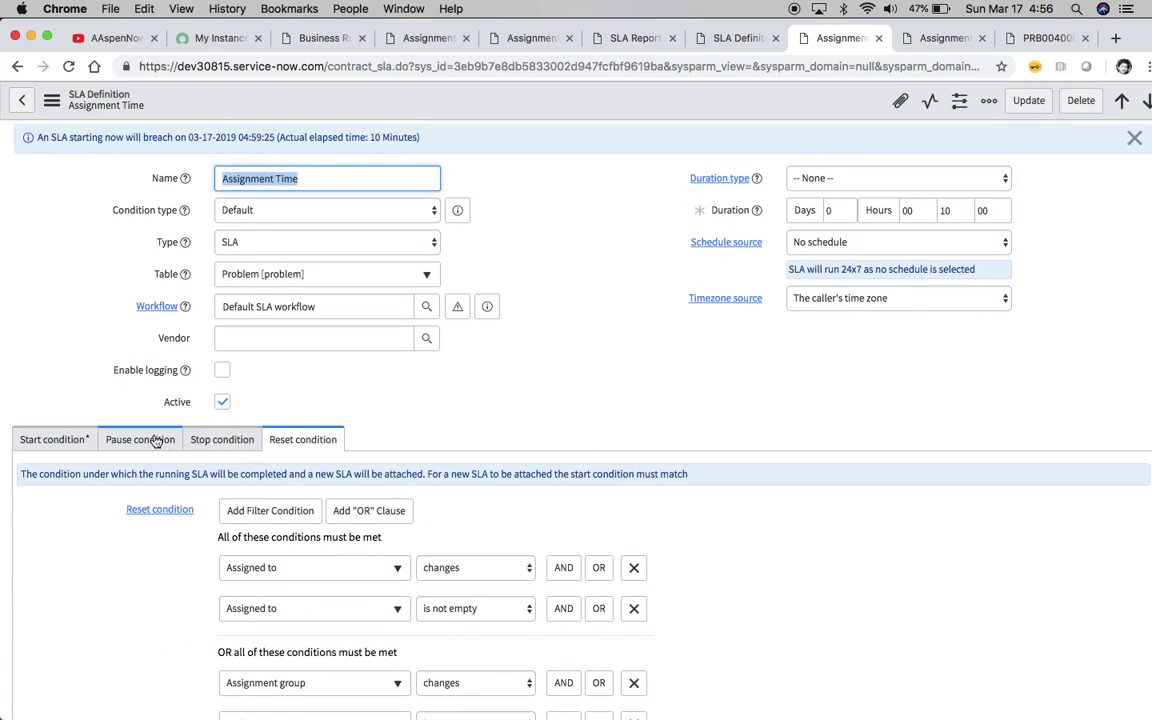
Step: Review the start condition: Active is true, retroactive start and pause on, starting from Assignment Time
left_click(60, 440)
scroll(72, 374, "up", 1)
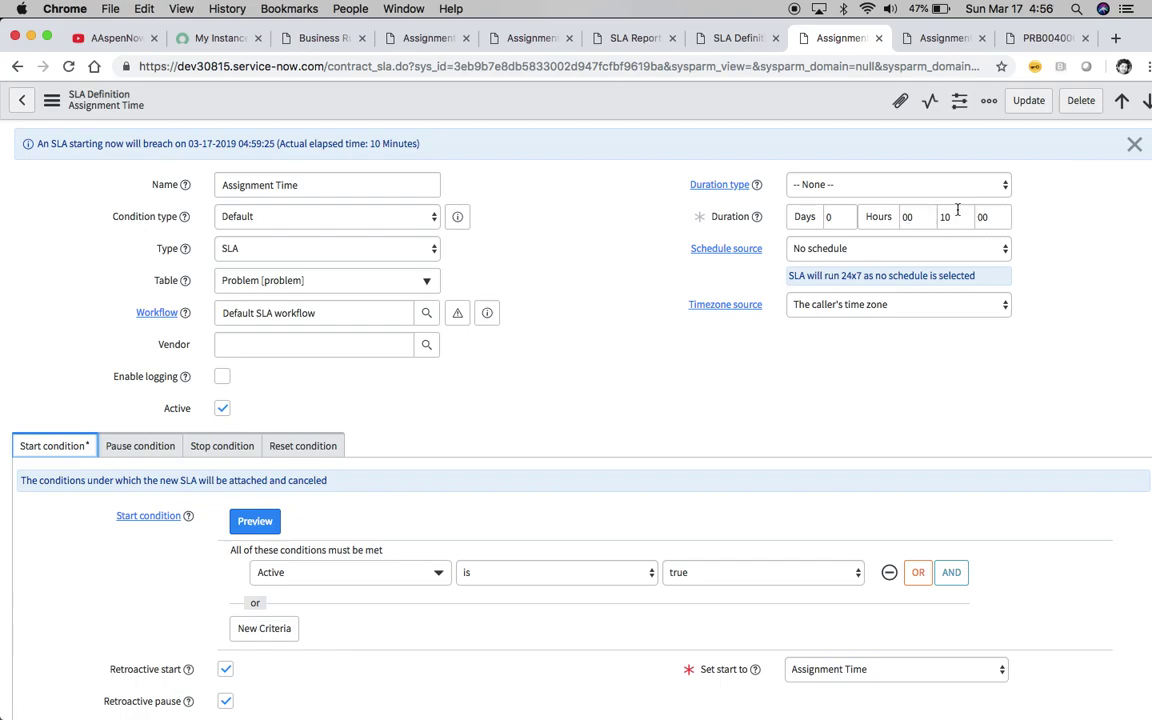
scroll(576, 380, "down", 1)
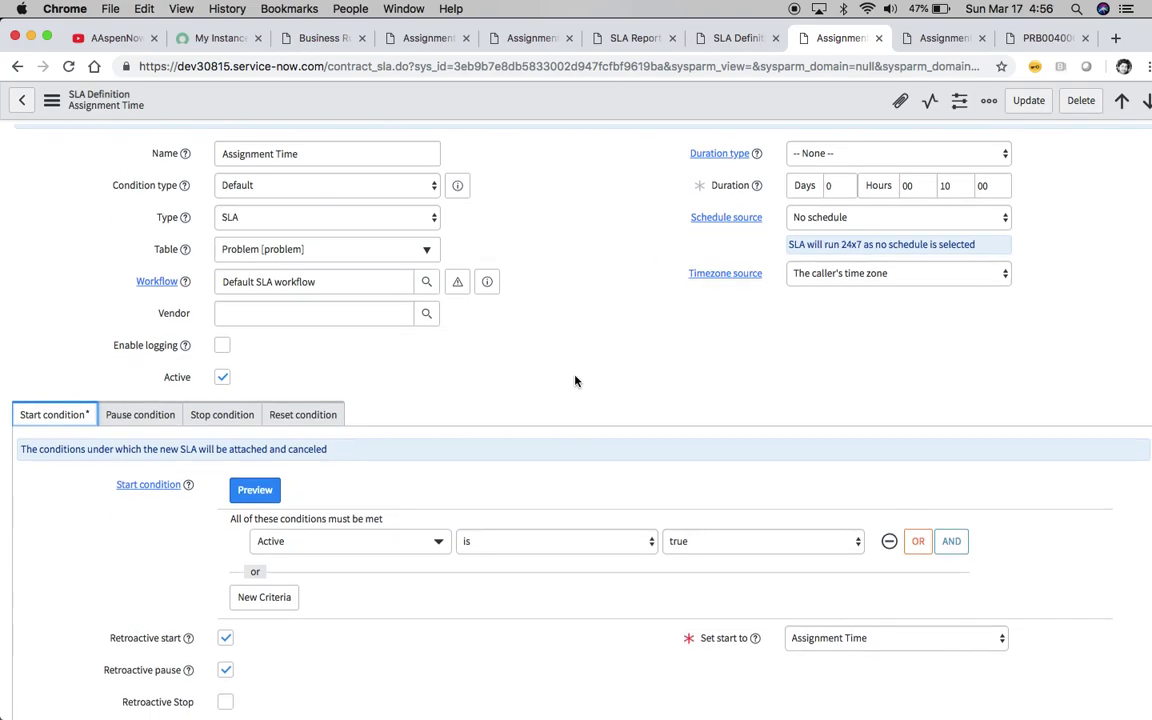
scroll(575, 380, "down", 6)
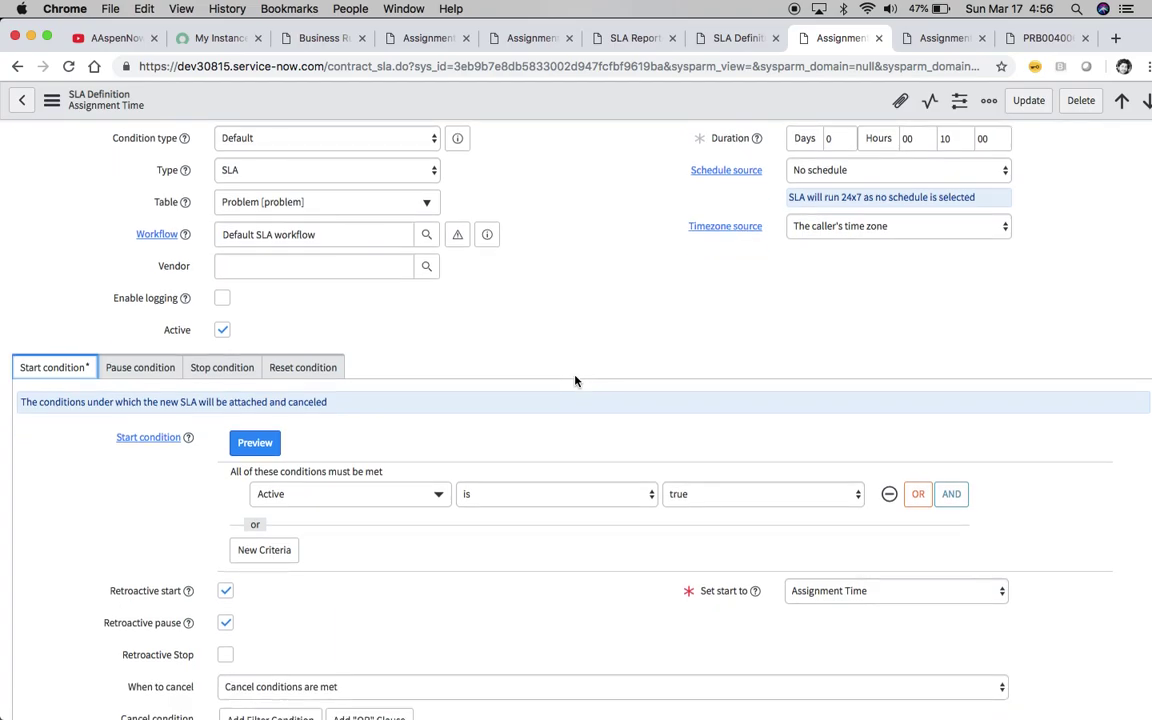
scroll(575, 380, "up", 4)
scroll(577, 383, "up", 2)
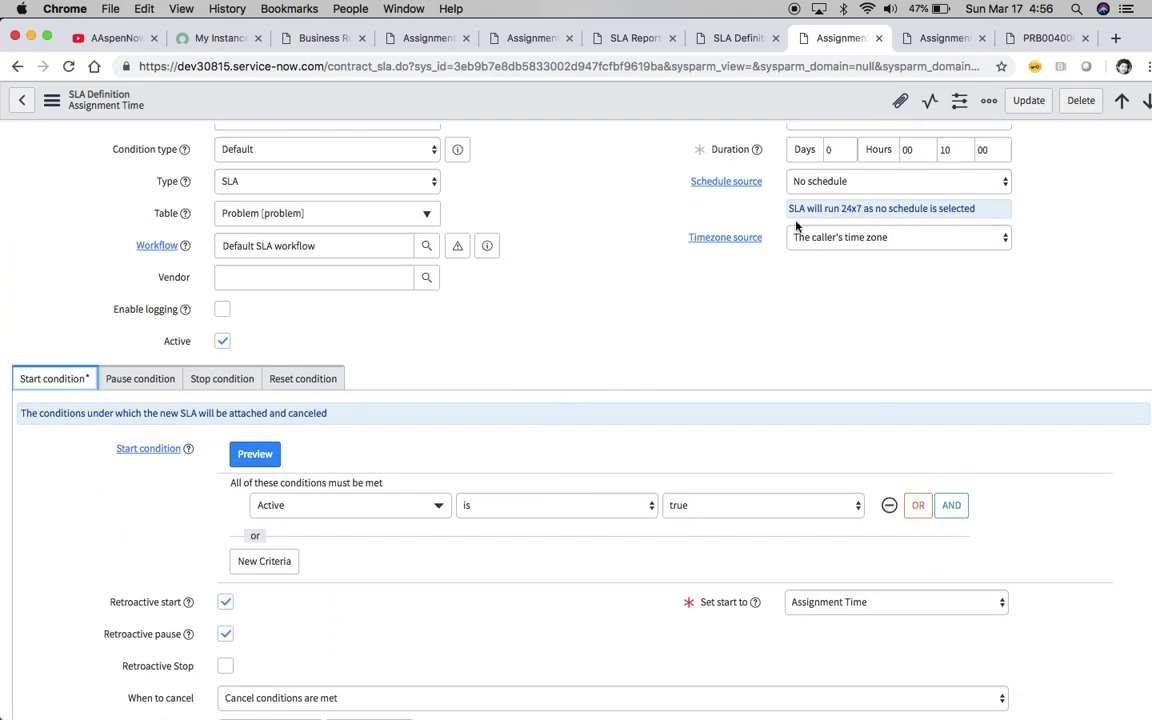
scroll(644, 350, "down", 2)
scroll(644, 350, "down", 4)
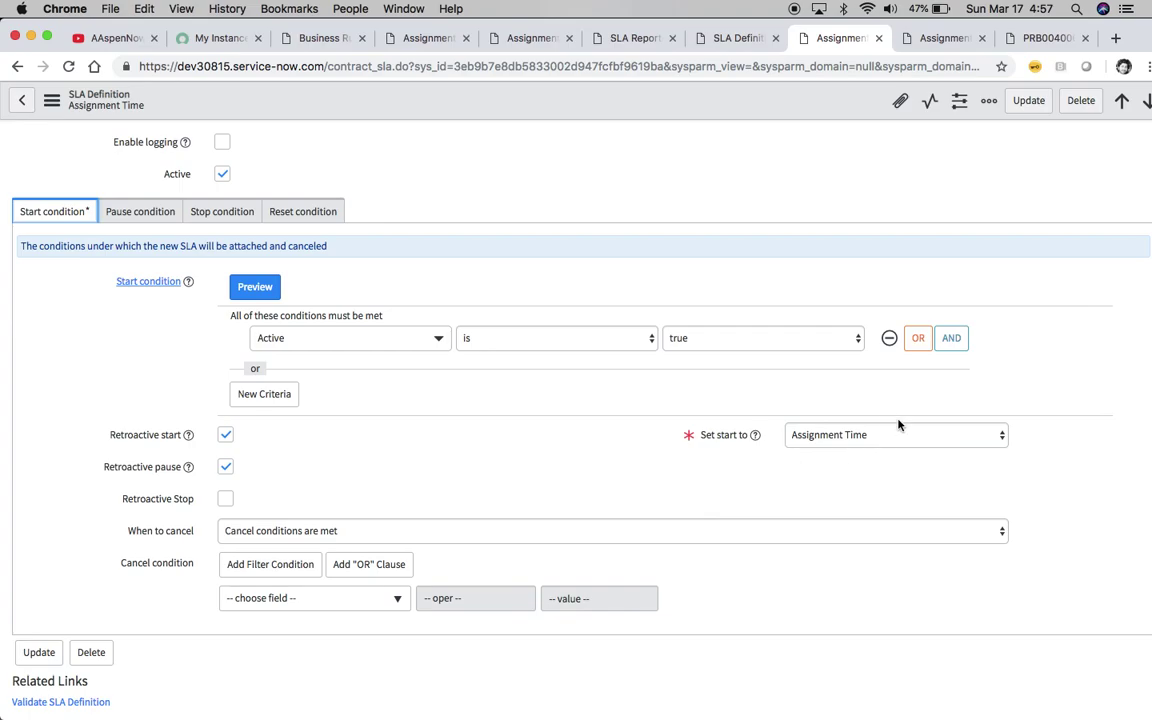
Step: View the pause and stop conditions, and keep Complete existing Task SLA as the reset action
left_click(114, 217)
left_click(230, 222)
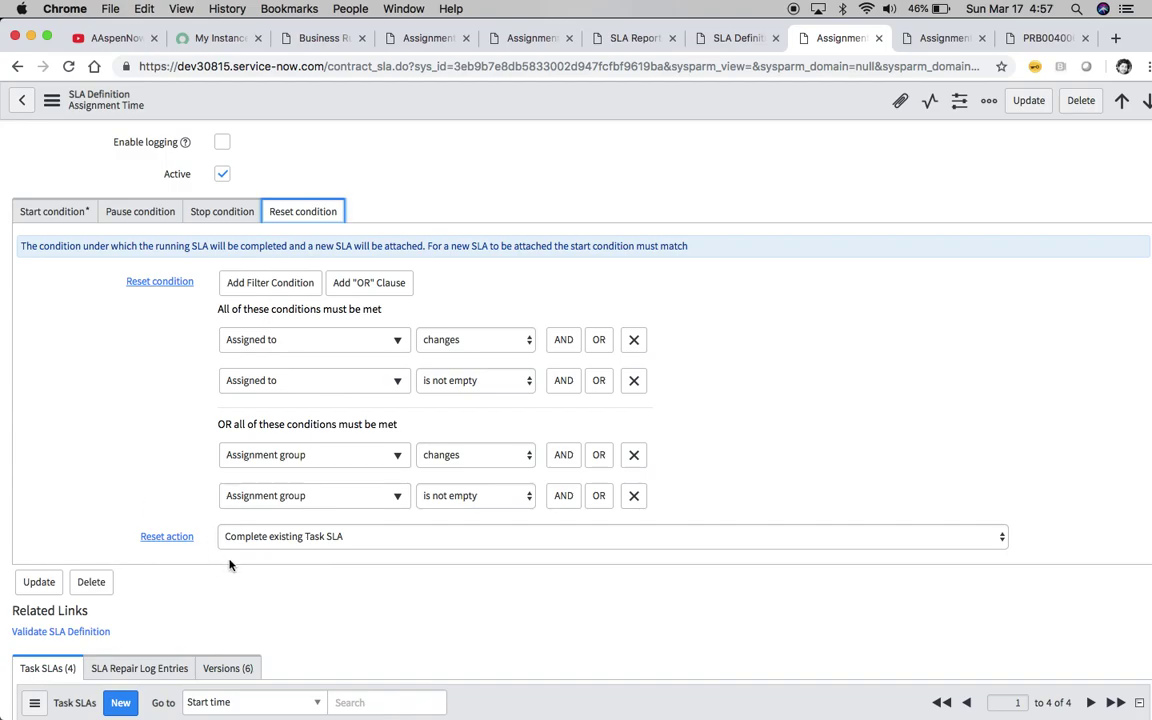
left_click(307, 540)
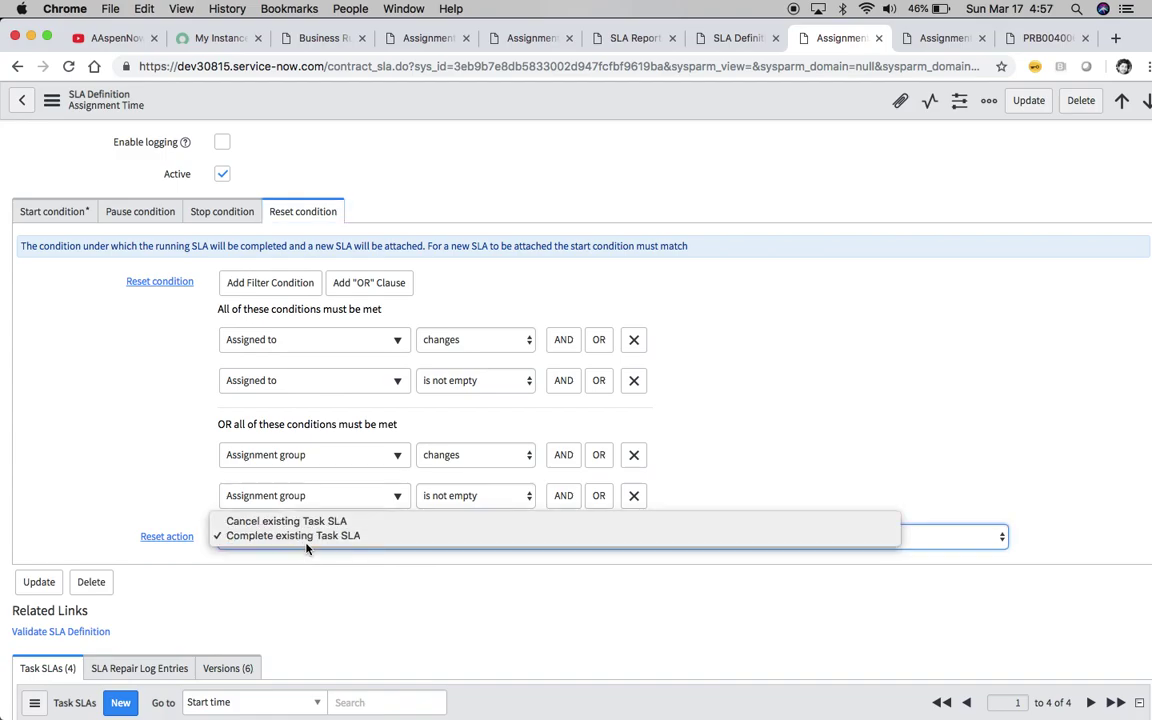
left_click(155, 447)
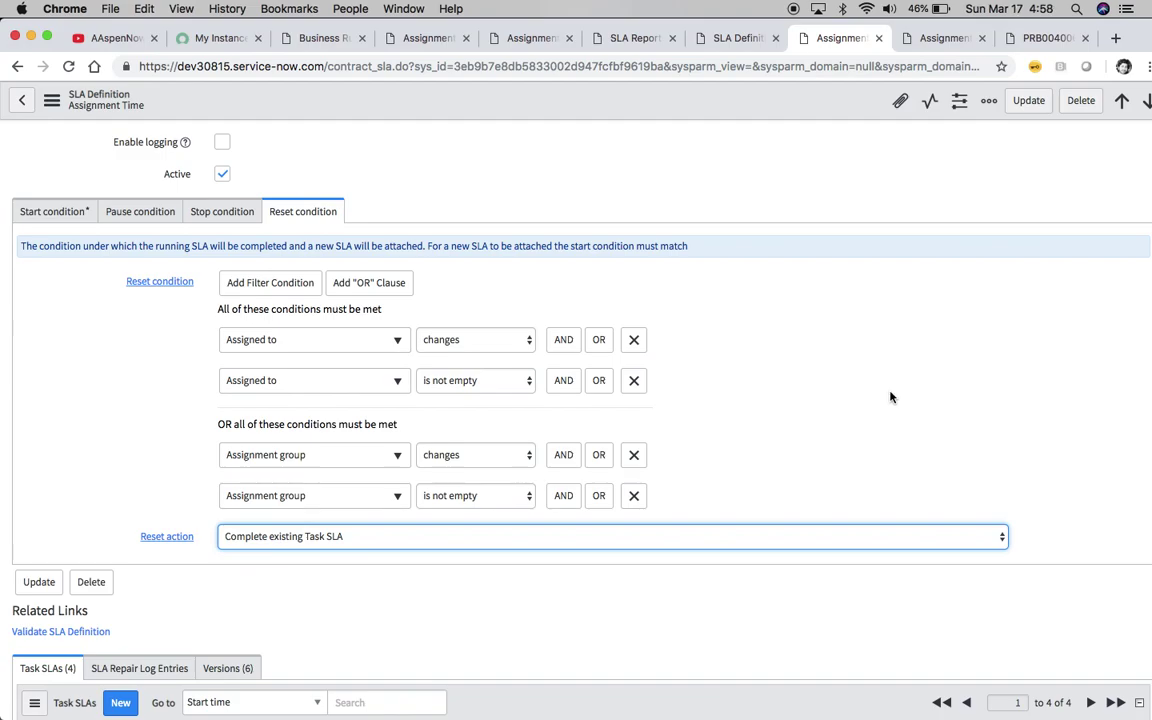
Step: Add and remove an OR row after 'Assigned to is not empty' in the reset condition, then go to the Assignment Time Read Only UI policy
left_click(598, 381)
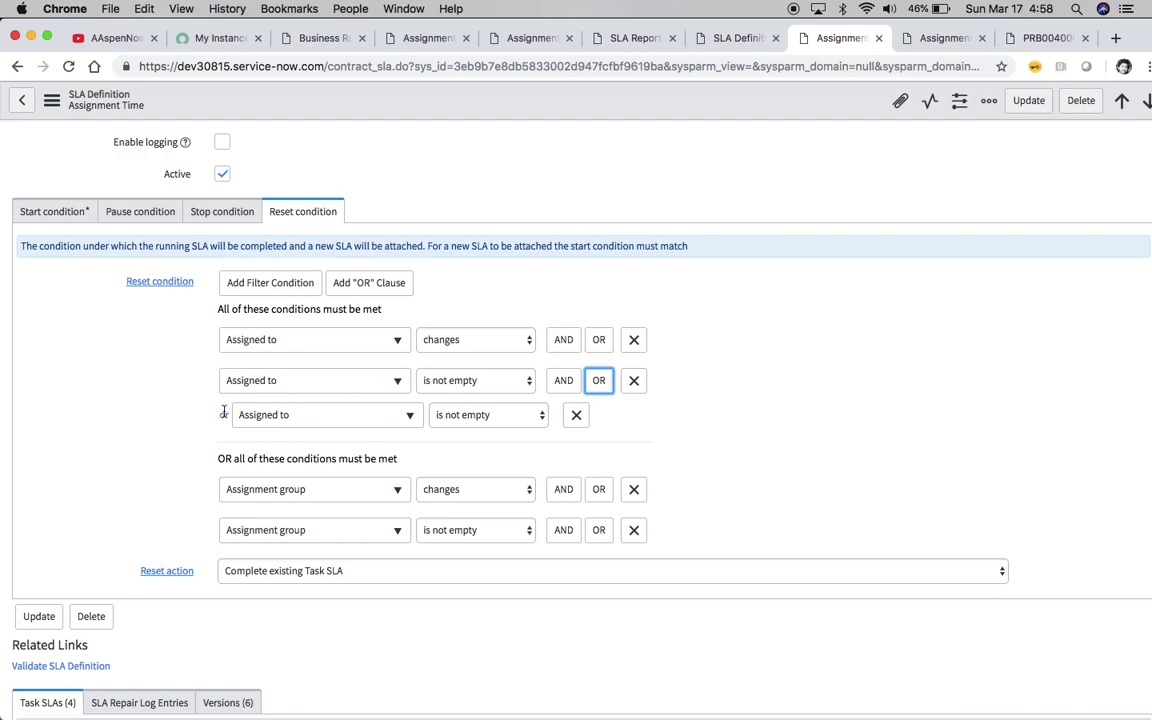
left_click(576, 415)
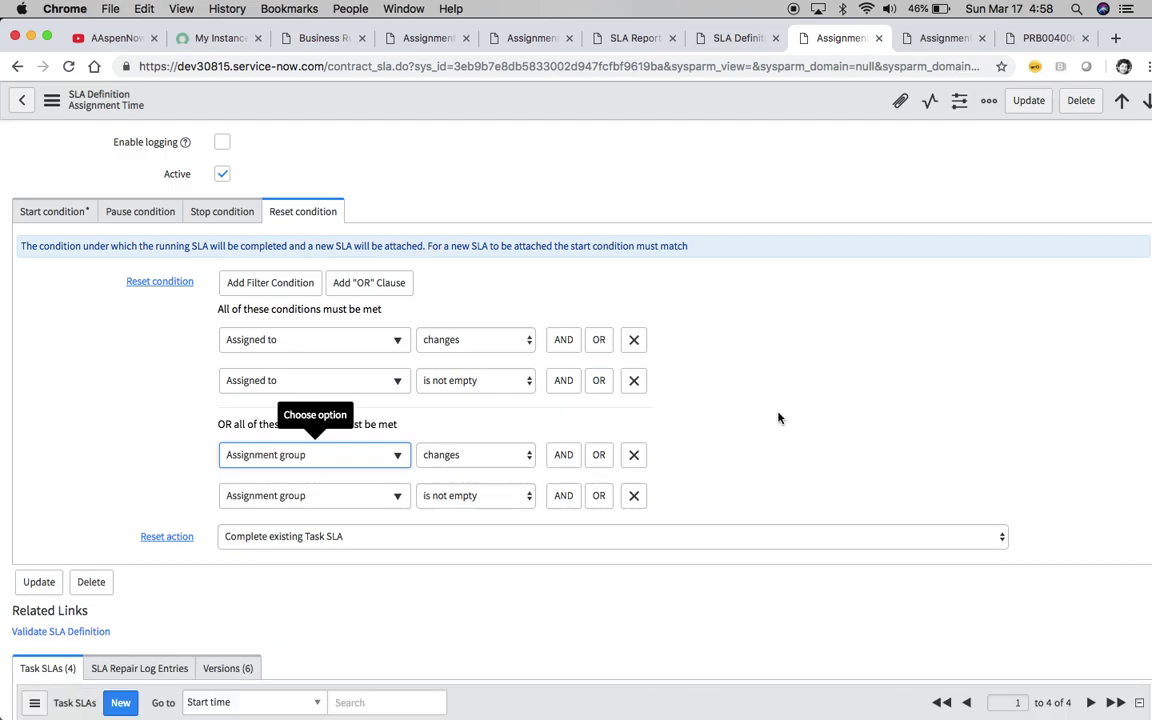
scroll(887, 289, "up", 1)
left_click(948, 40)
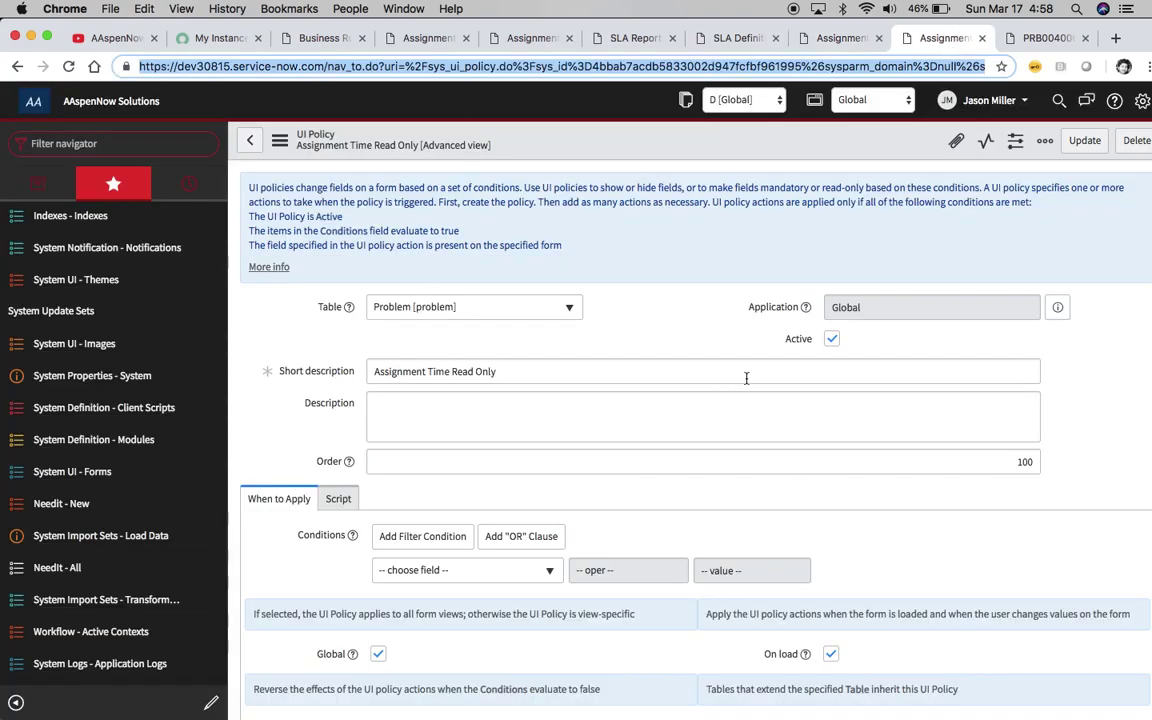
Step: Look over the Assignment Time Read Only UI policy, then return to problem PRB0040060
scroll(746, 380, "down", 3)
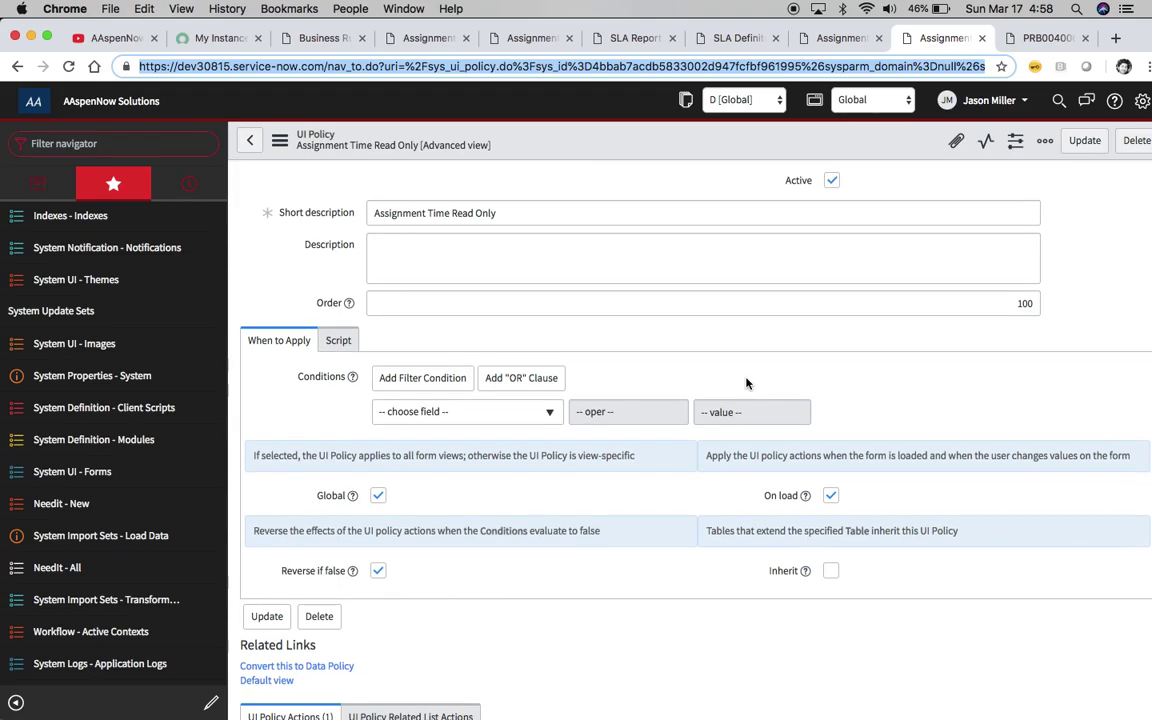
scroll(746, 383, "down", 3)
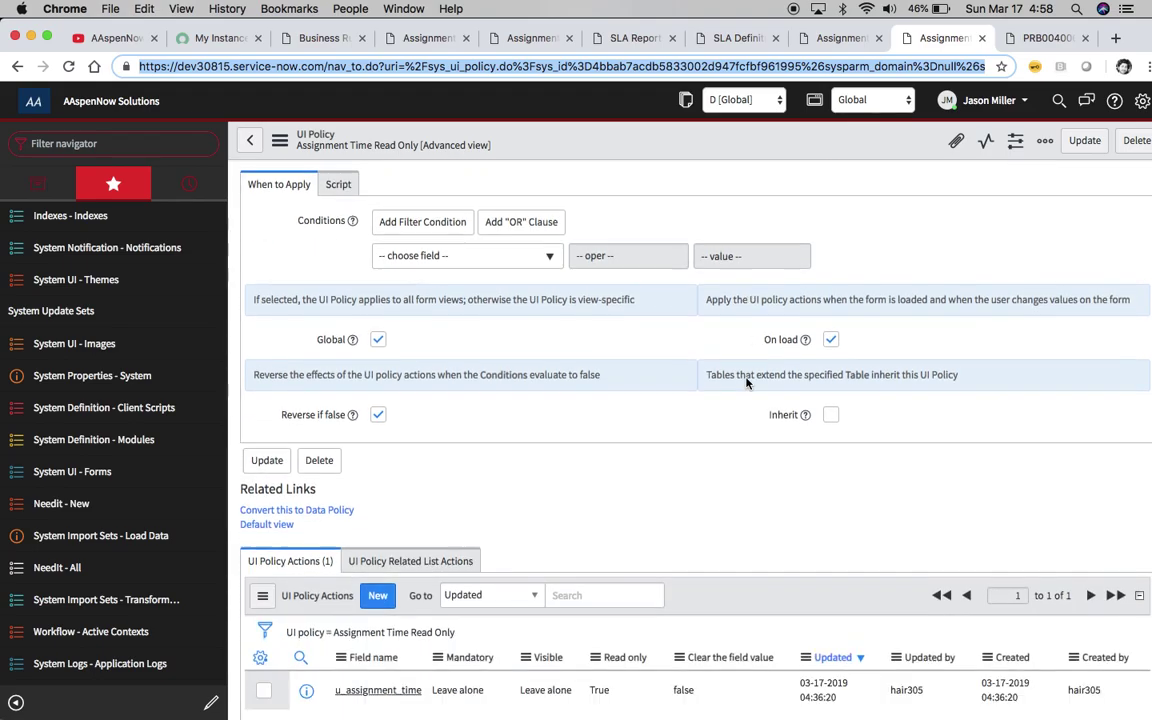
scroll(746, 383, "down", 2)
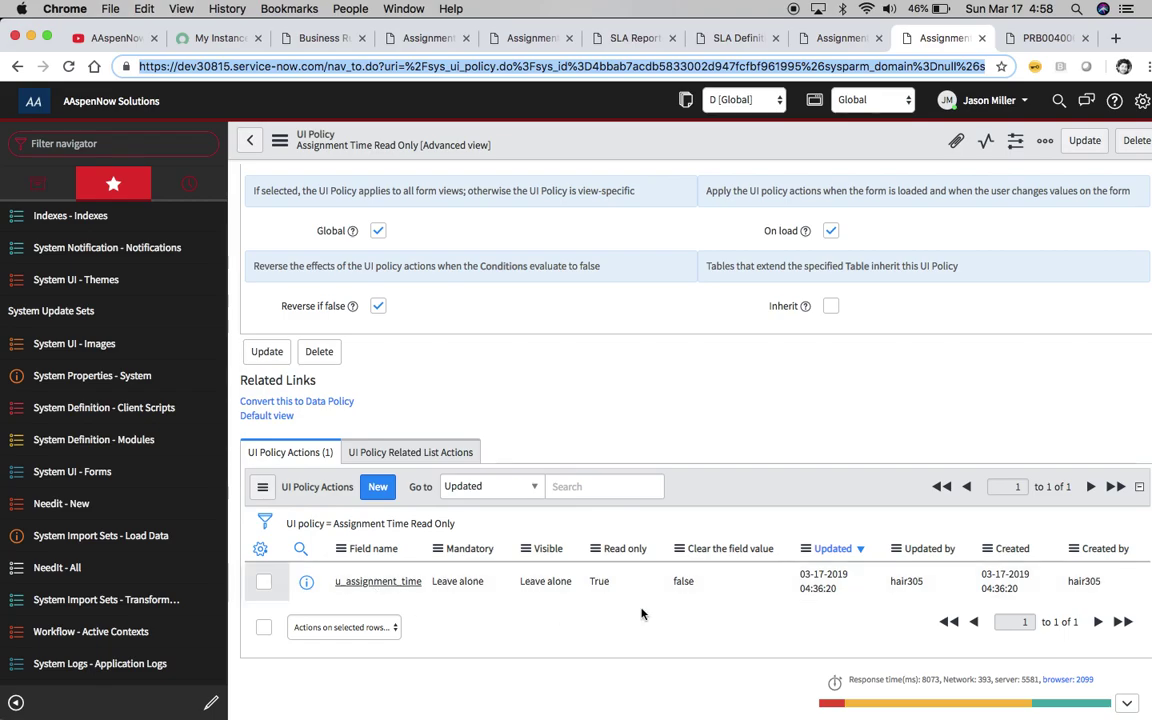
scroll(692, 482, "up", 1)
scroll(692, 482, "up", 5)
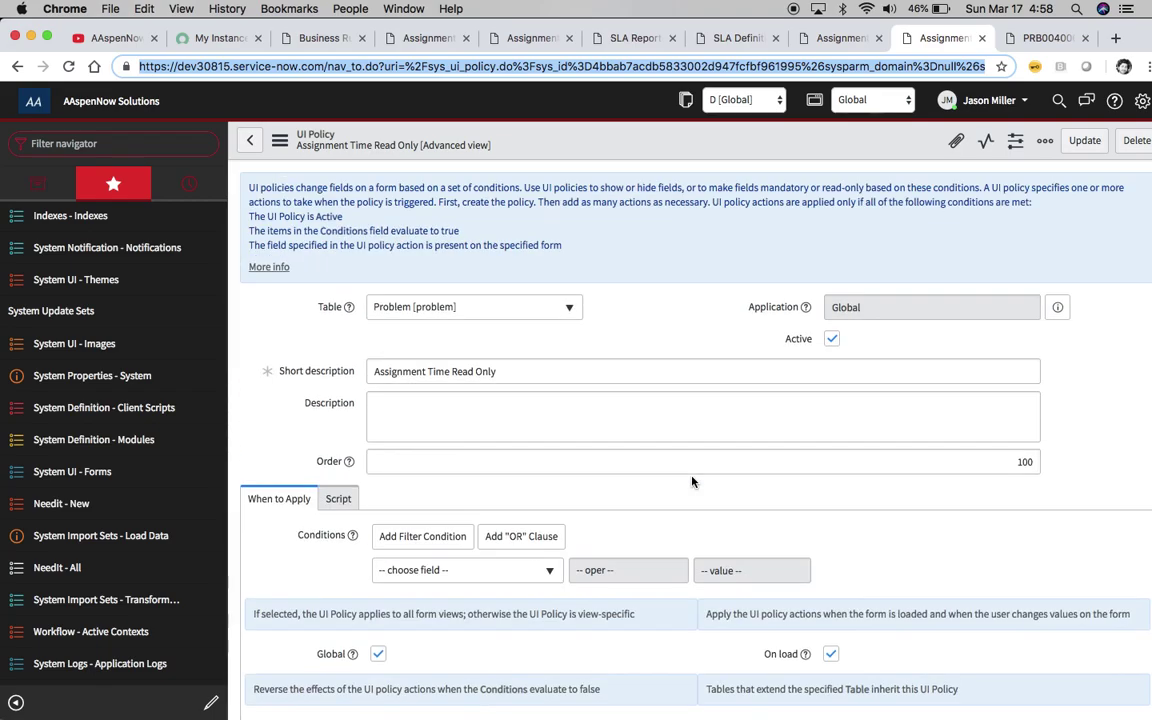
left_click(1046, 38)
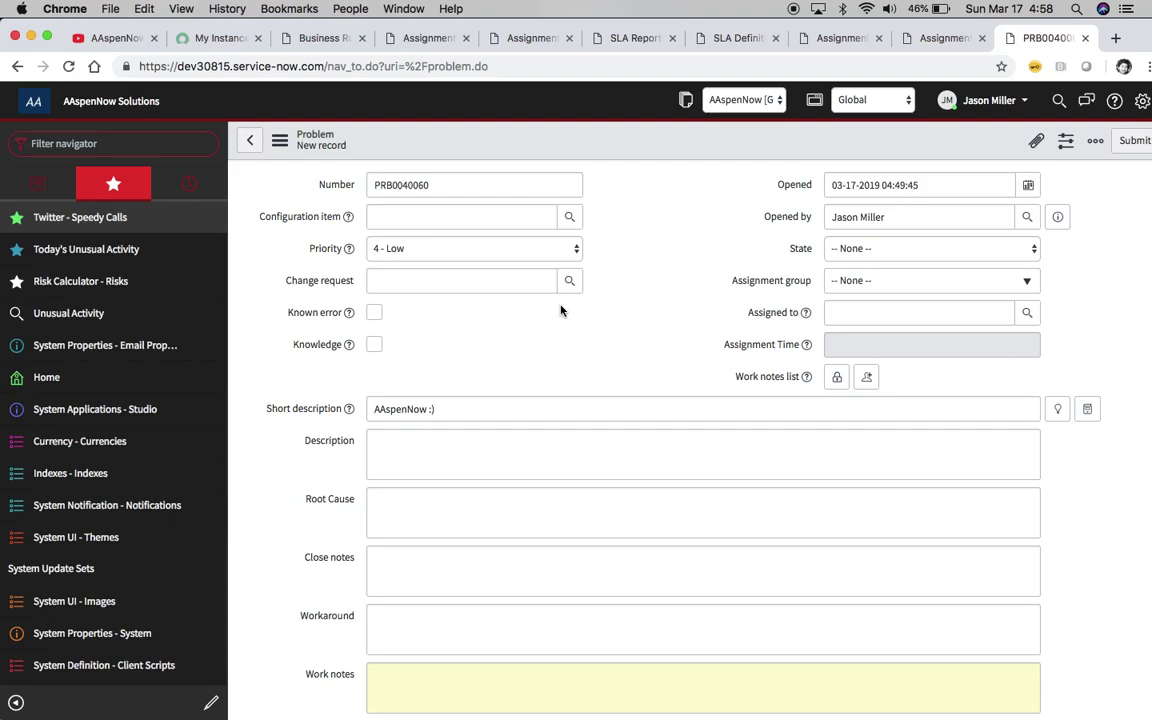
Step: Save the new problem record PRB0040060
left_click(280, 140)
left_click(311, 156)
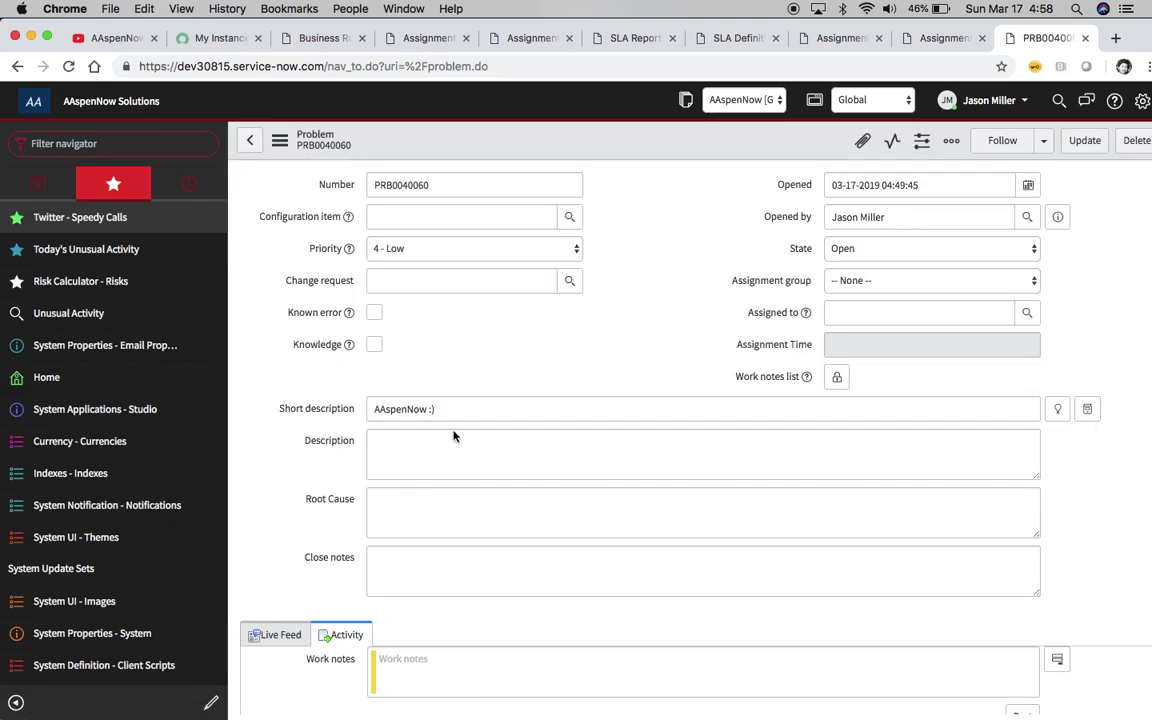
scroll(453, 431, "down", 3)
scroll(453, 431, "down", 10)
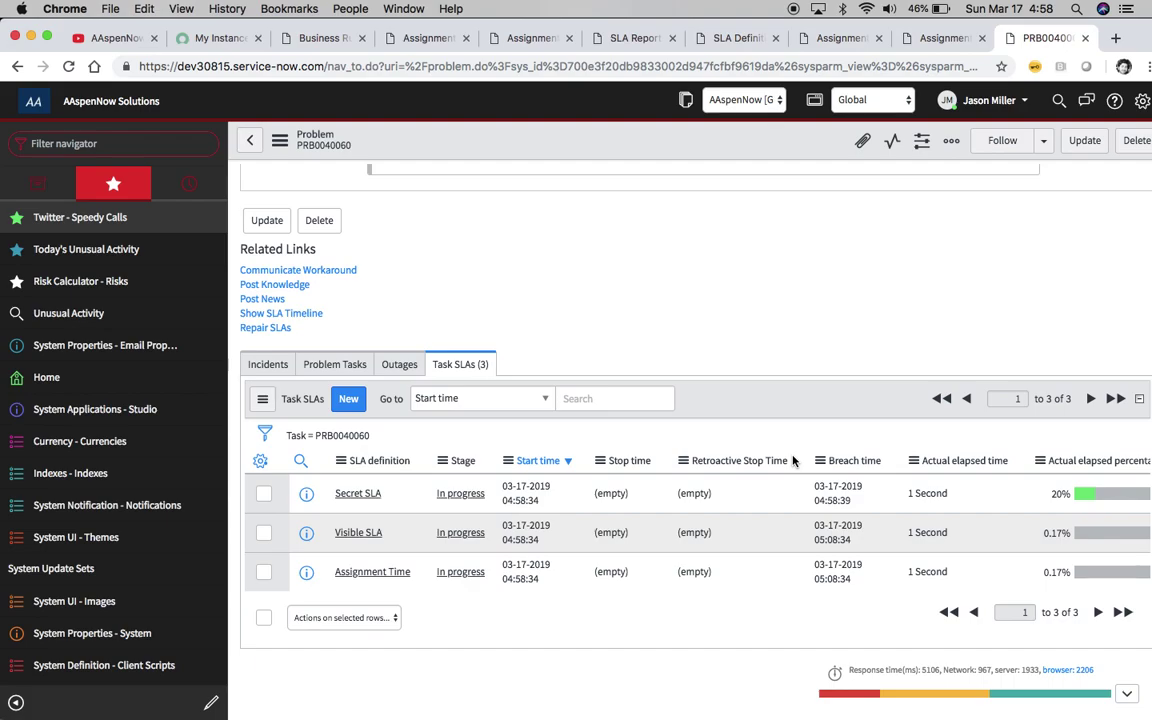
scroll(792, 460, "up", 10)
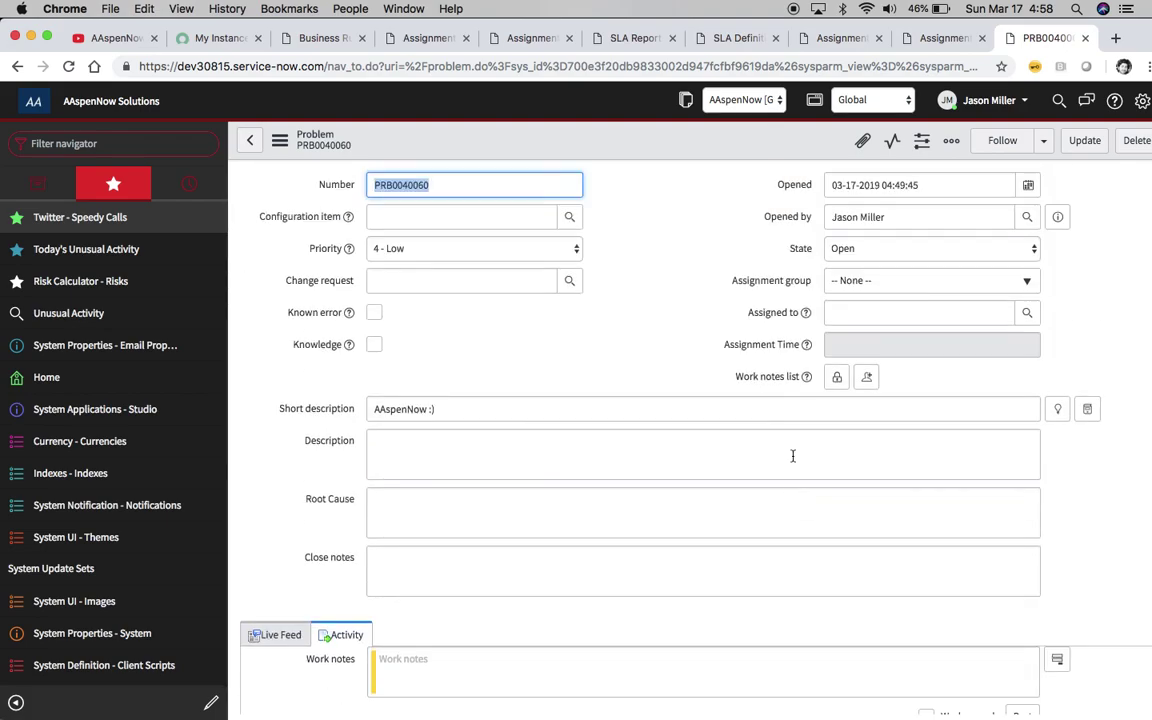
Step: Set Assignment group to AAspenNow and save, restarting the Assignment Time SLA
left_click(858, 282)
left_click(936, 361)
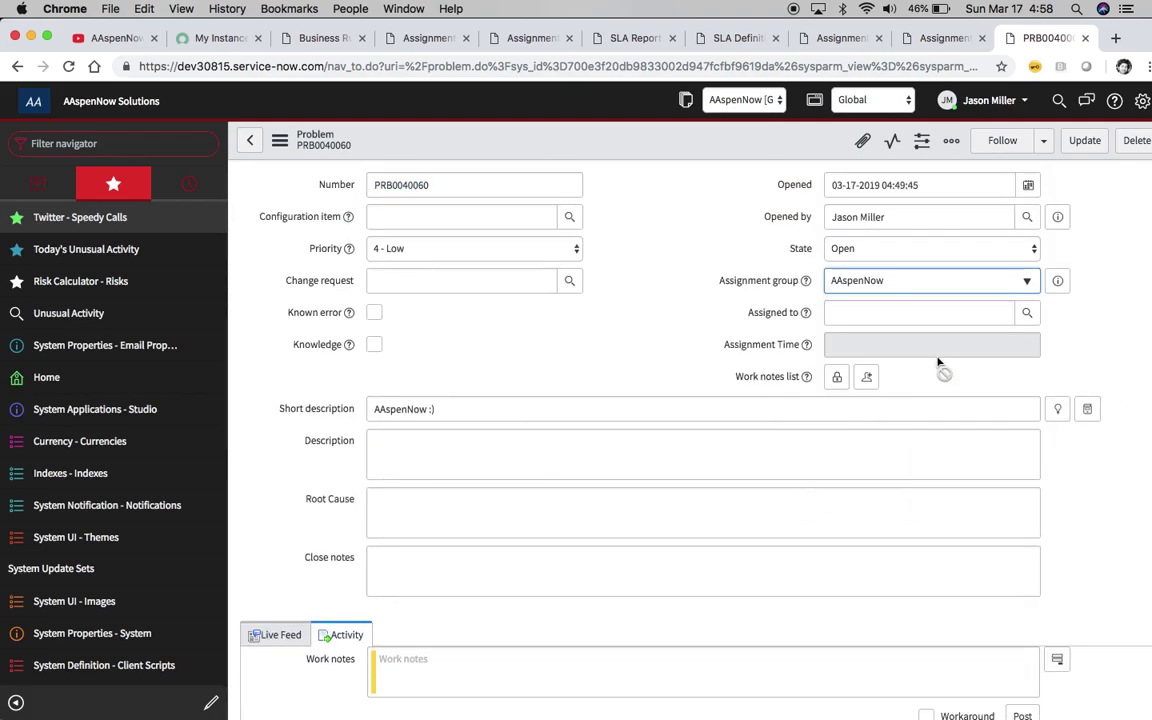
left_click(280, 140)
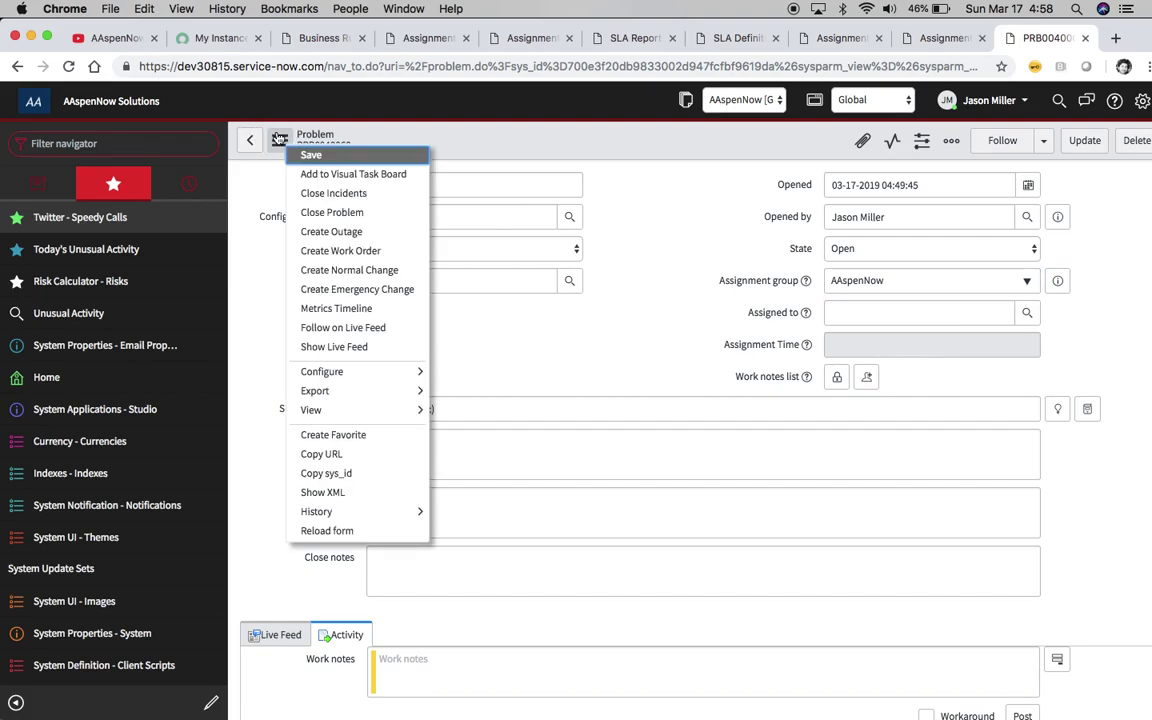
left_click(309, 155)
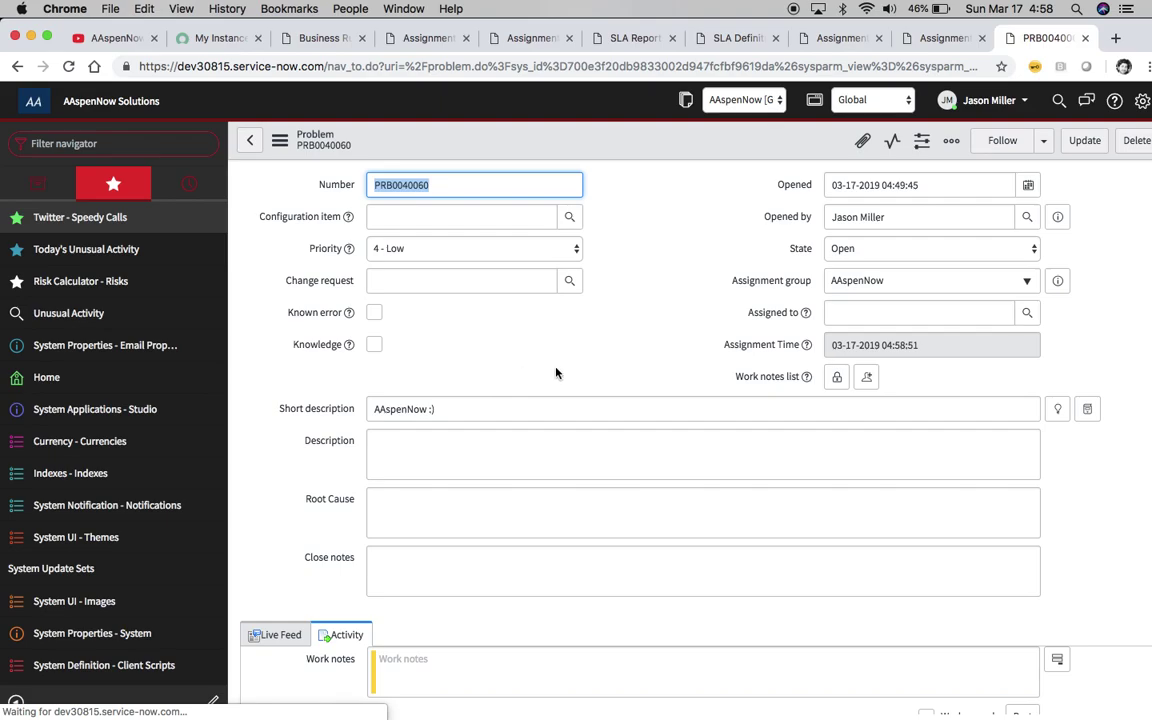
scroll(556, 373, "down", 10)
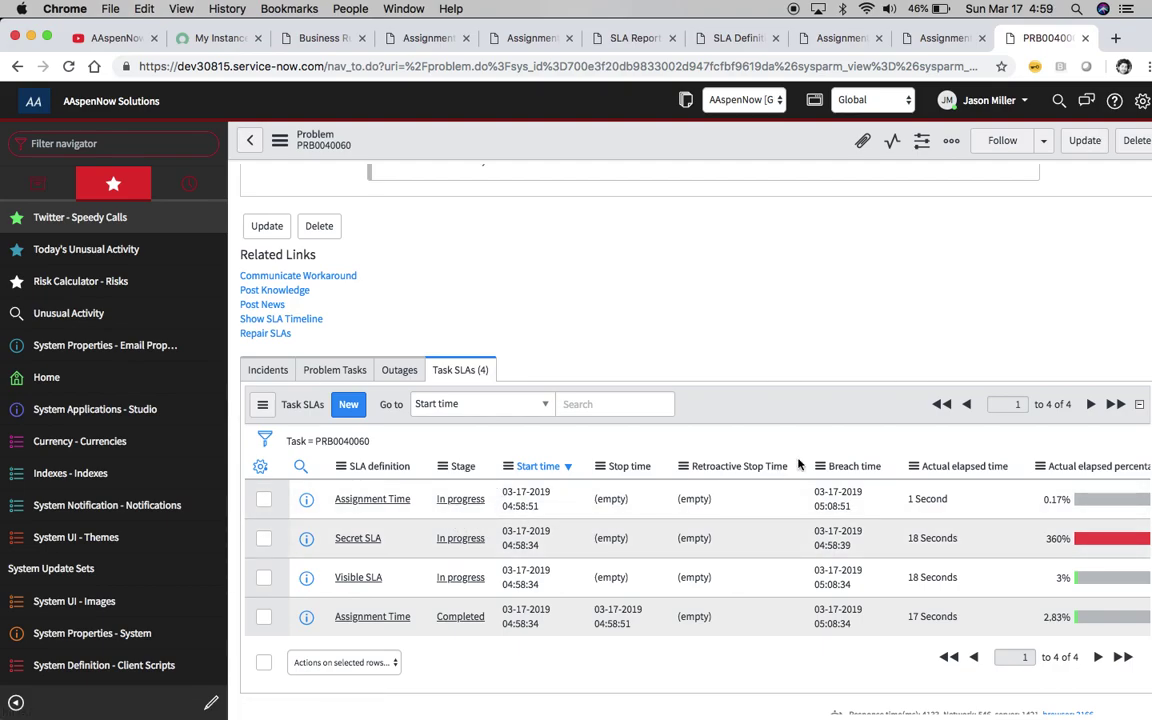
scroll(799, 463, "up", 10)
Step: Open the Assigned to user lookup and close it without choosing anyone
left_click(910, 315)
left_click(1027, 313)
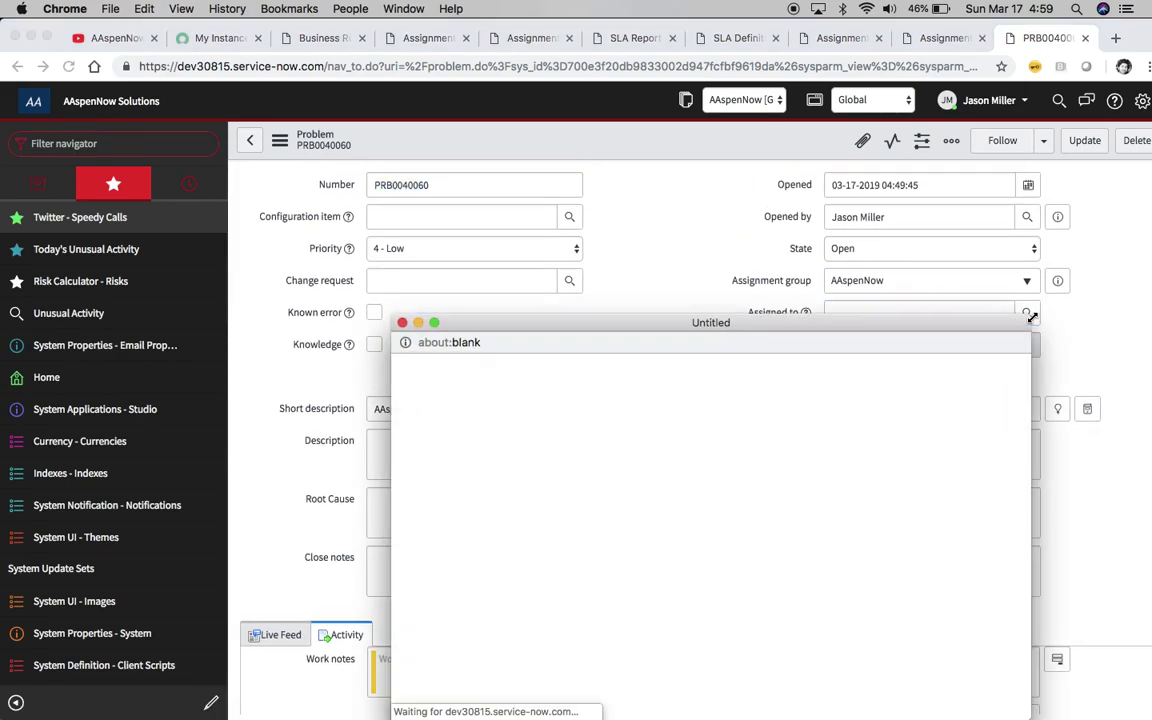
left_click(402, 322)
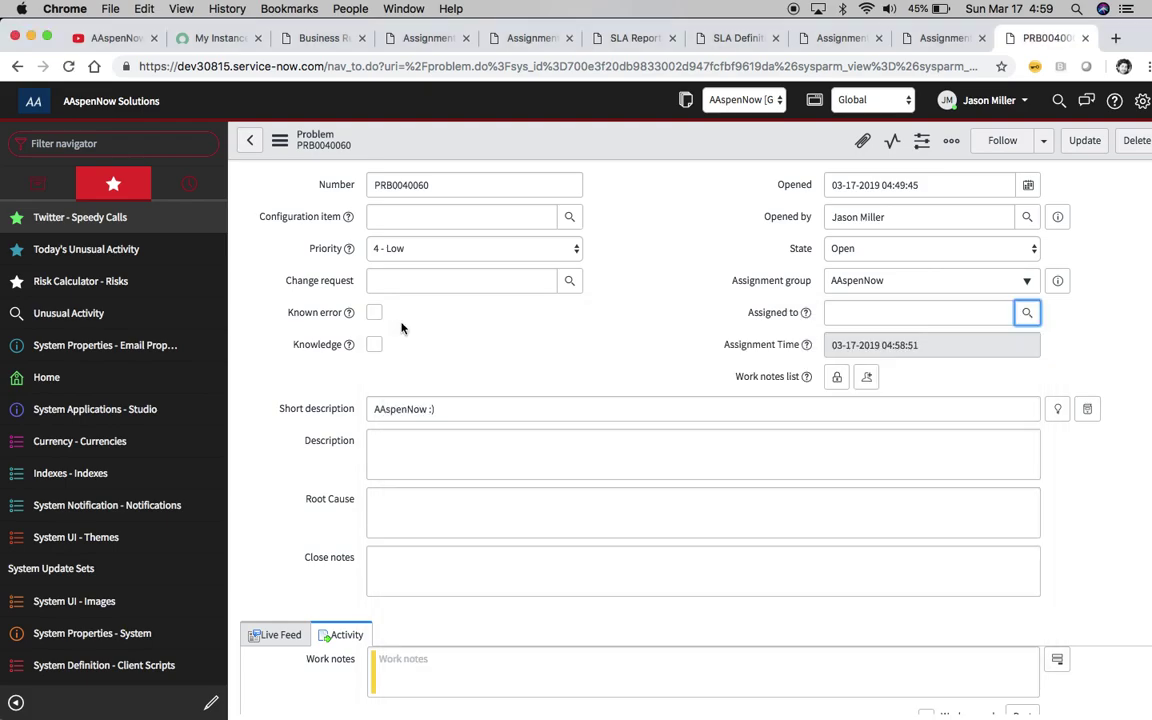
Step: Change Assignment group to AAspenNow Test Group, save, and check the Task SLAs list
left_click(912, 281)
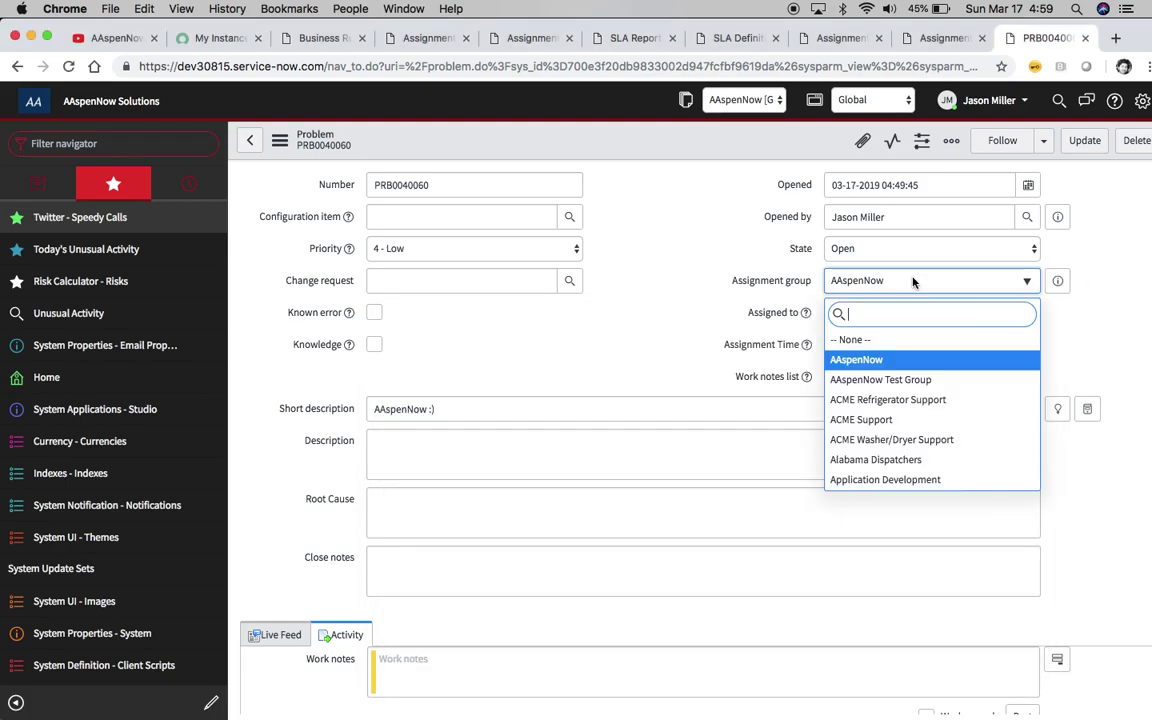
left_click(918, 379)
left_click(282, 142)
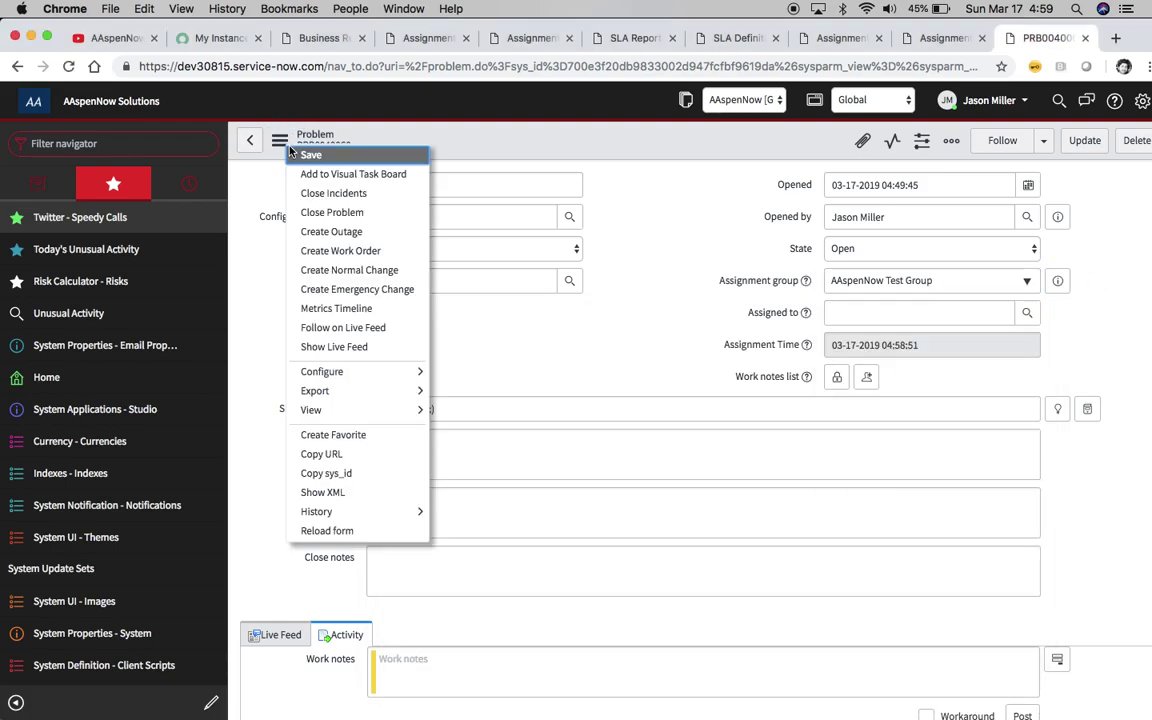
left_click(300, 154)
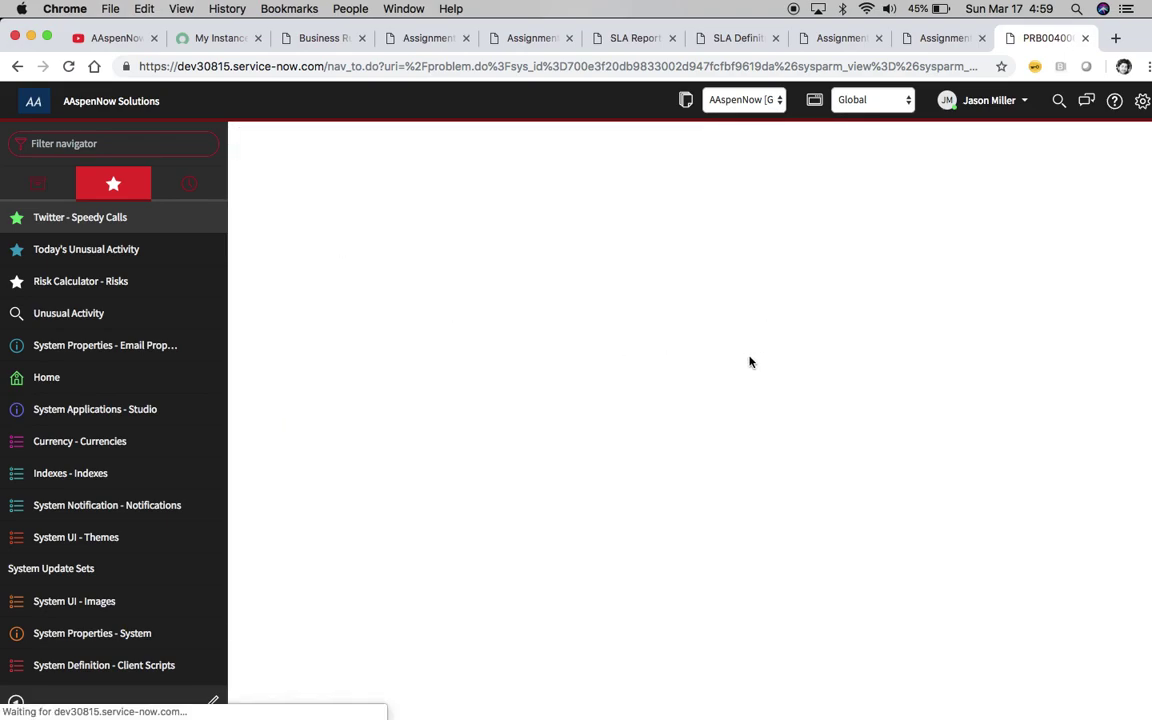
scroll(438, 496, "down", 10)
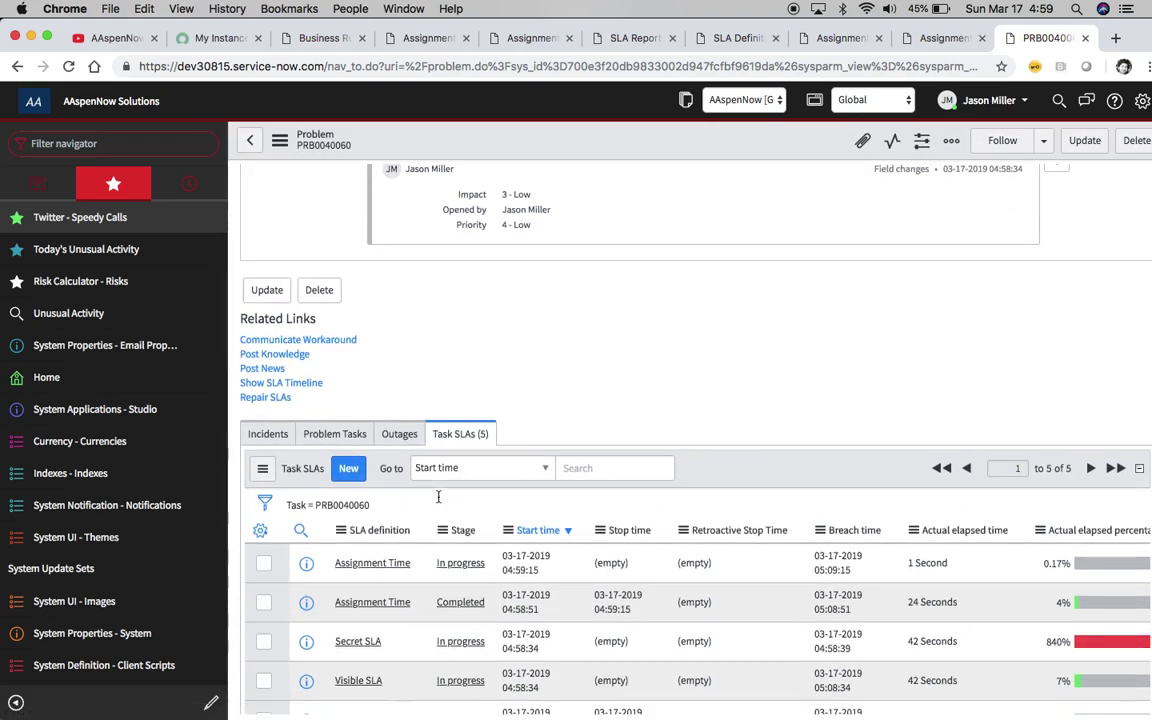
scroll(438, 496, "down", 2)
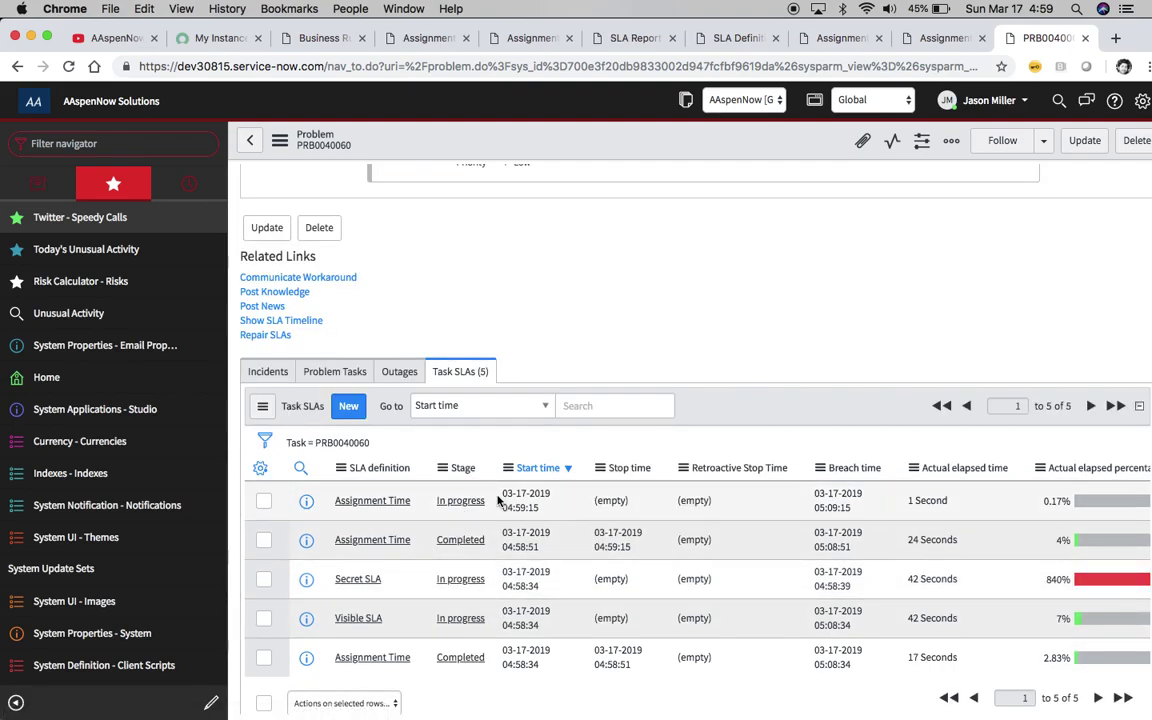
scroll(821, 467, "up", 12)
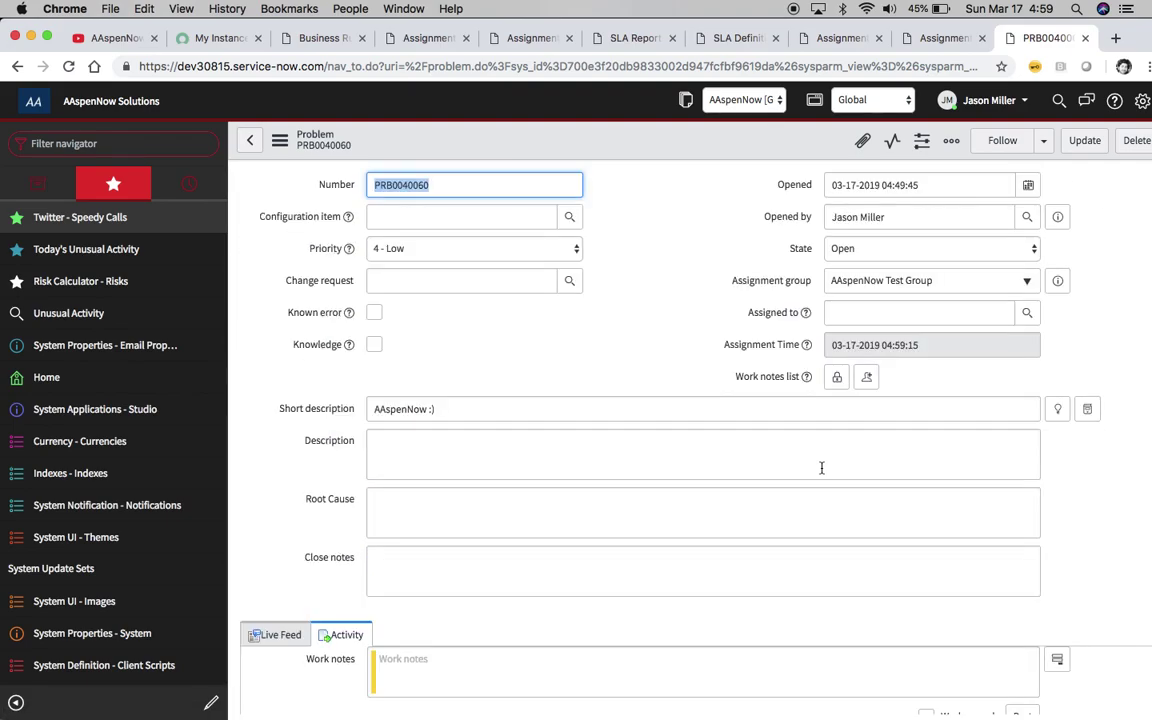
Step: Set Assignment group to -- None --, save, and review the Task SLAs list
left_click(874, 283)
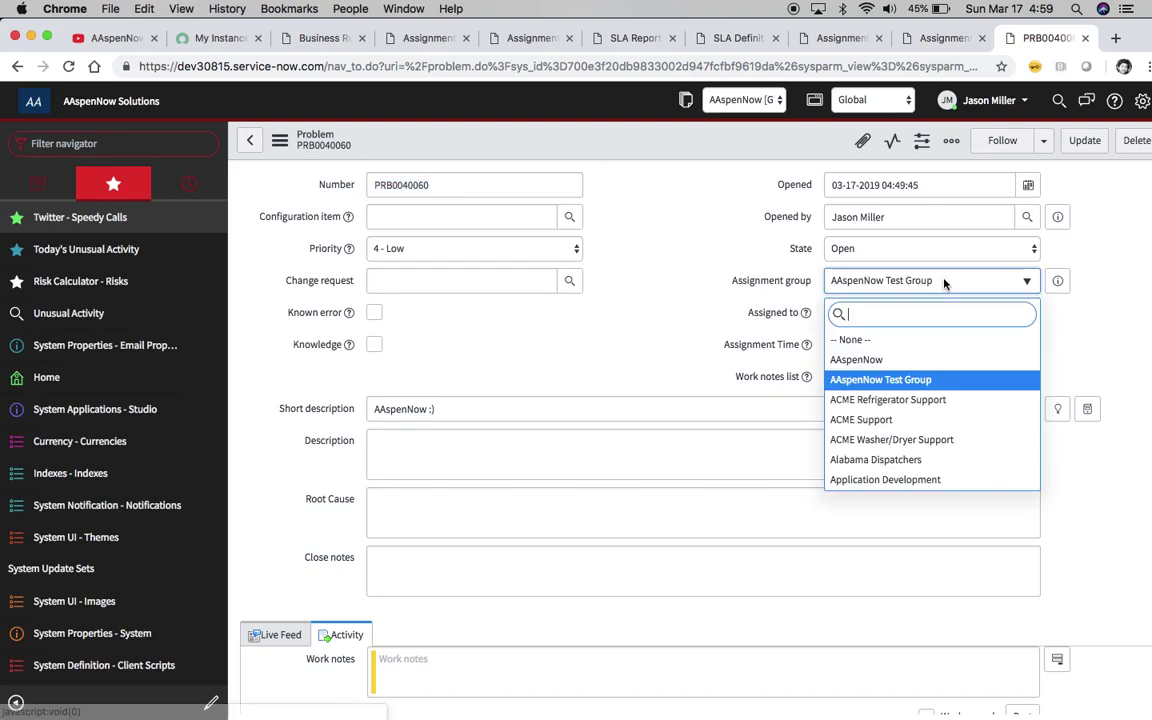
left_click(915, 341)
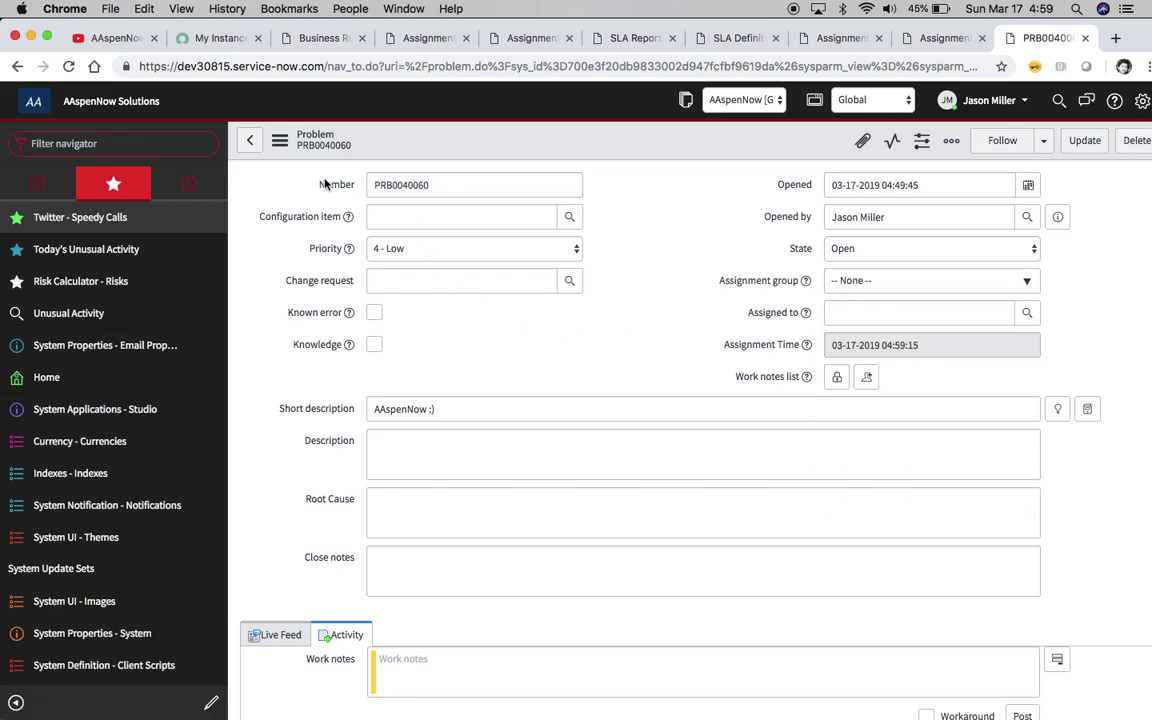
left_click(280, 140)
left_click(308, 154)
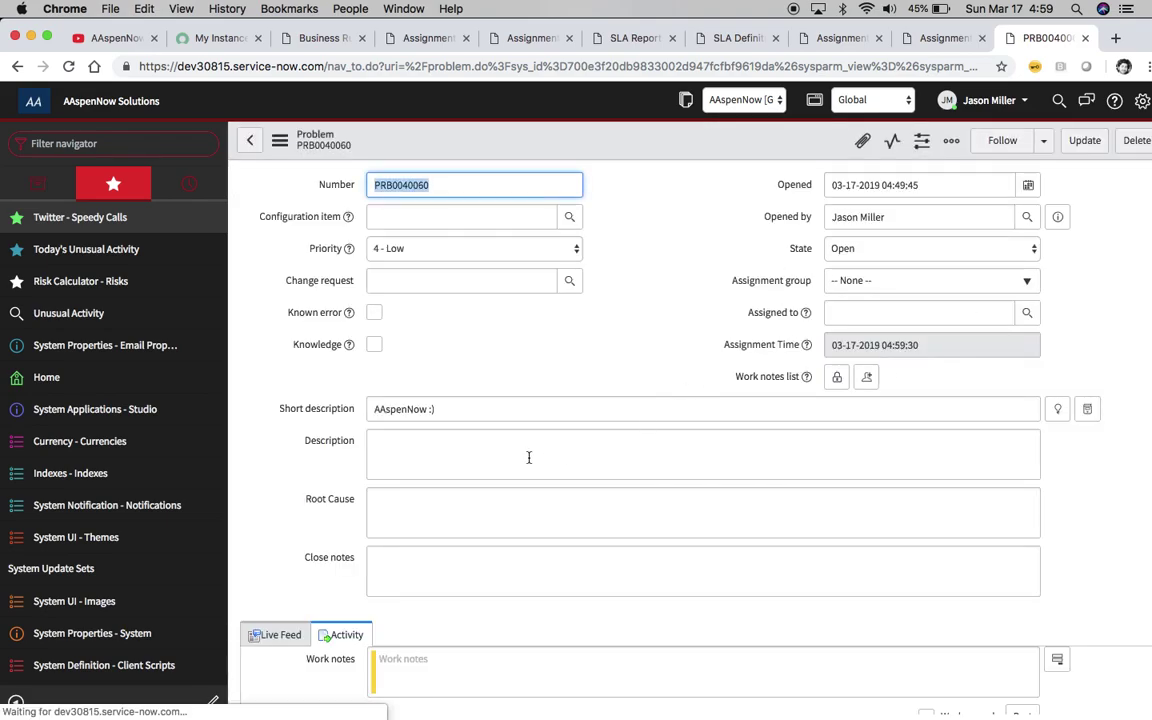
scroll(529, 457, "down", 5)
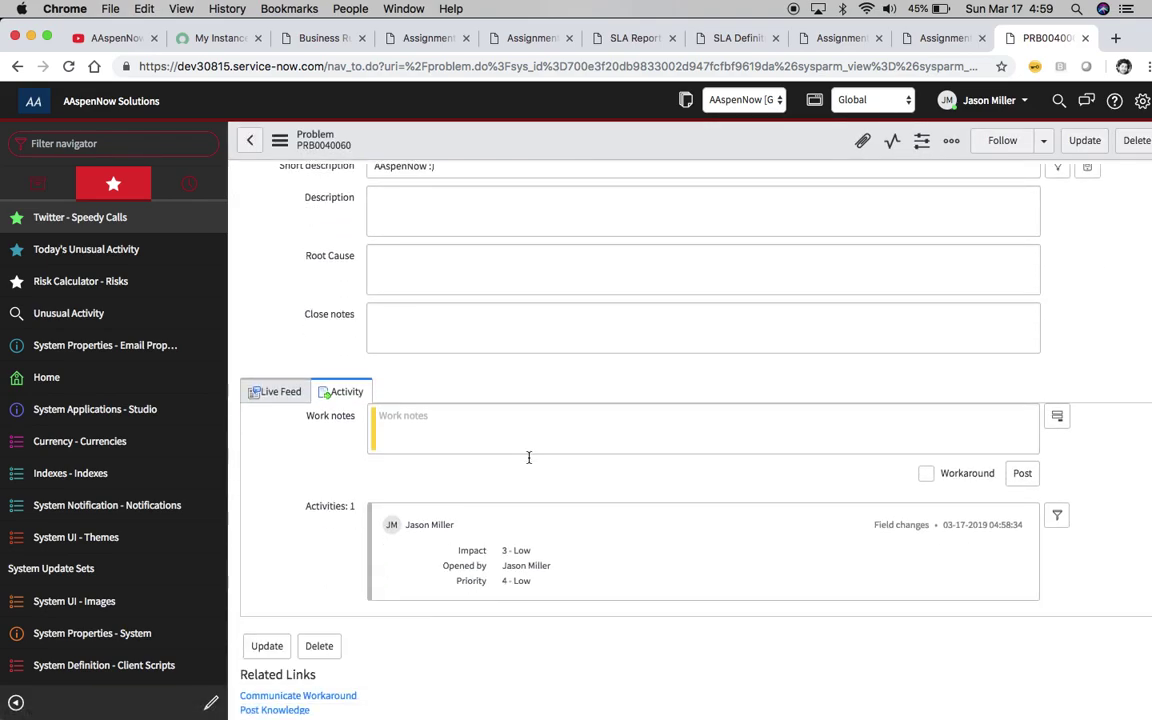
scroll(529, 457, "down", 7)
scroll(529, 457, "down", 2)
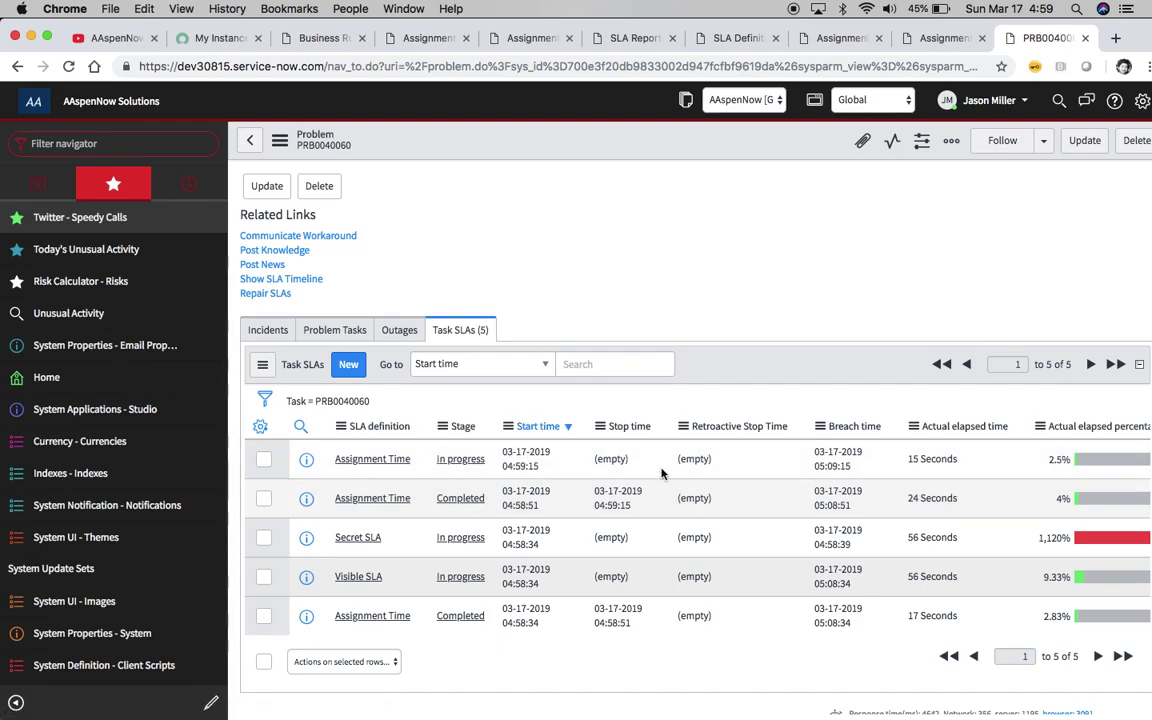
scroll(856, 452, "up", 14)
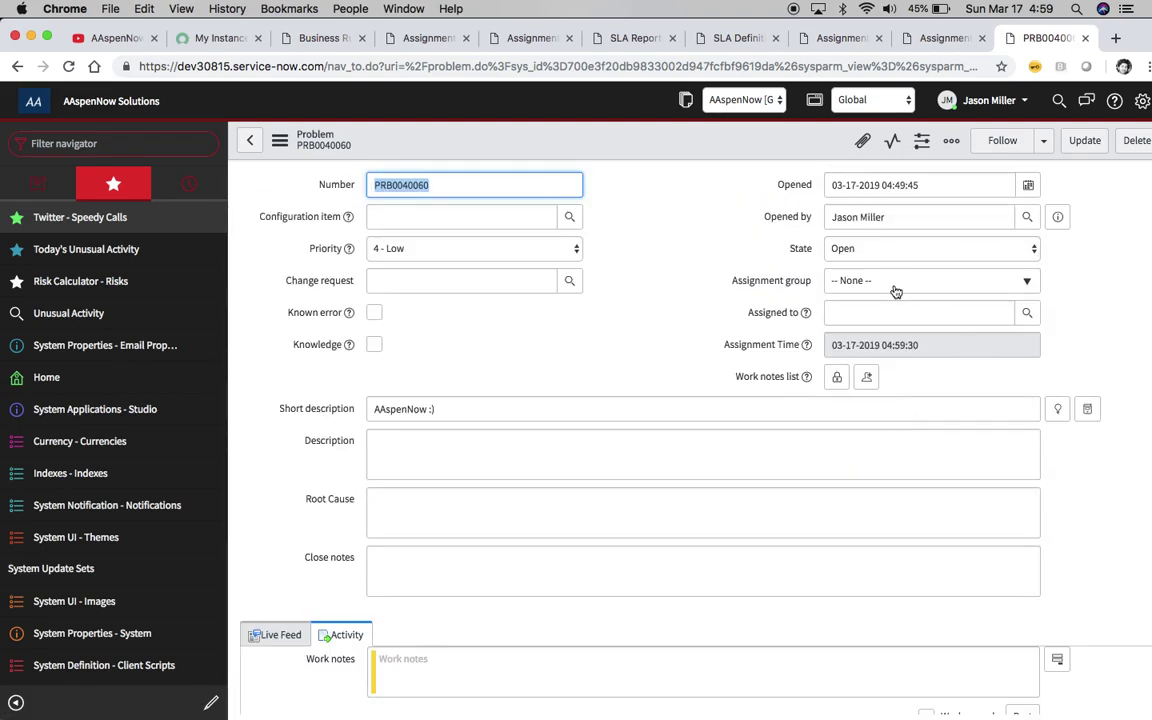
Step: Set Assignment group back to AAspenNow Test Group, save, and check the Task SLAs
left_click(896, 289)
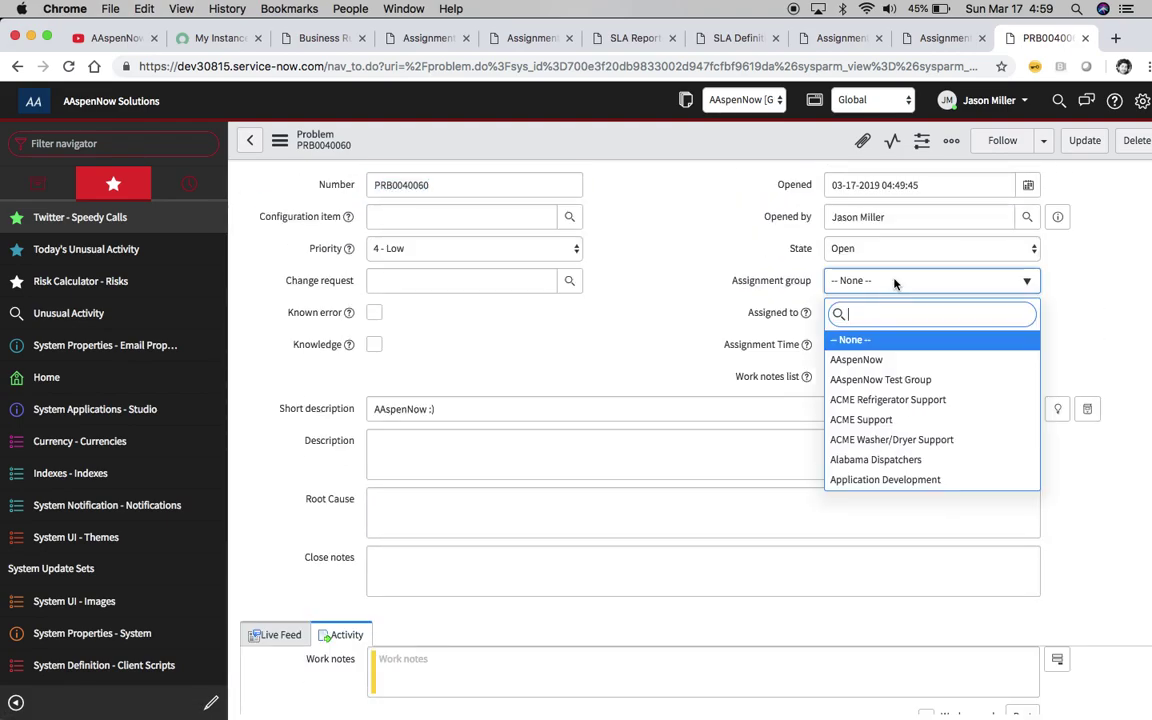
left_click(881, 382)
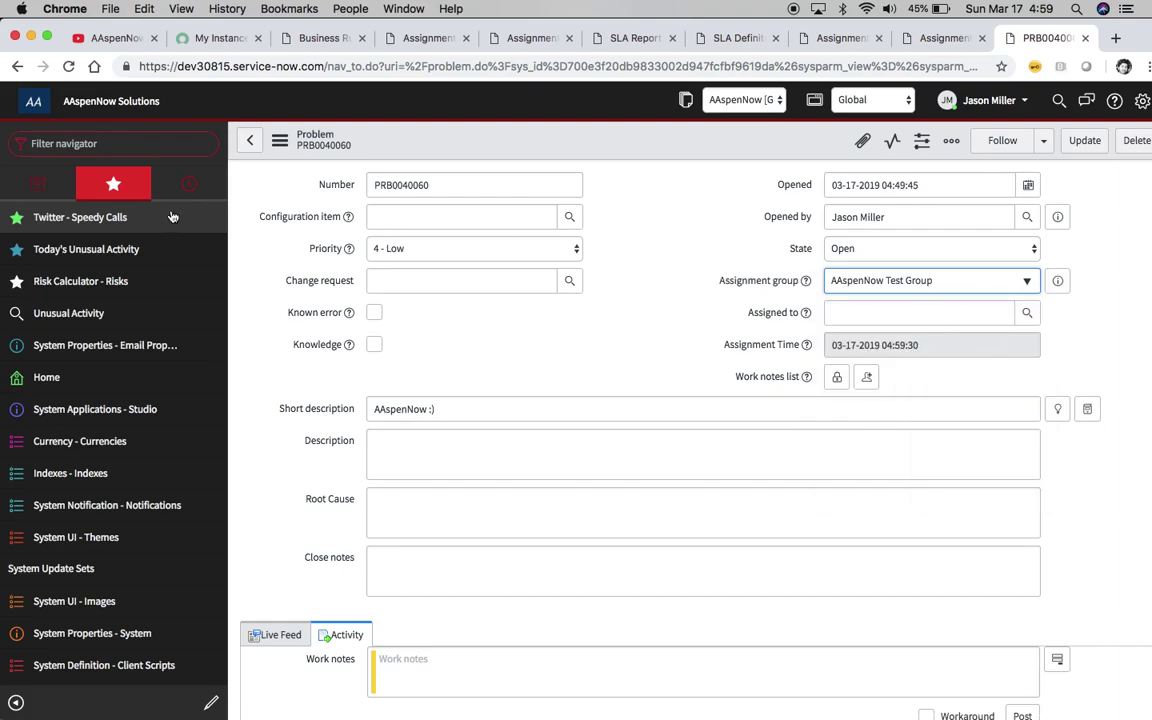
left_click(280, 140)
left_click(345, 163)
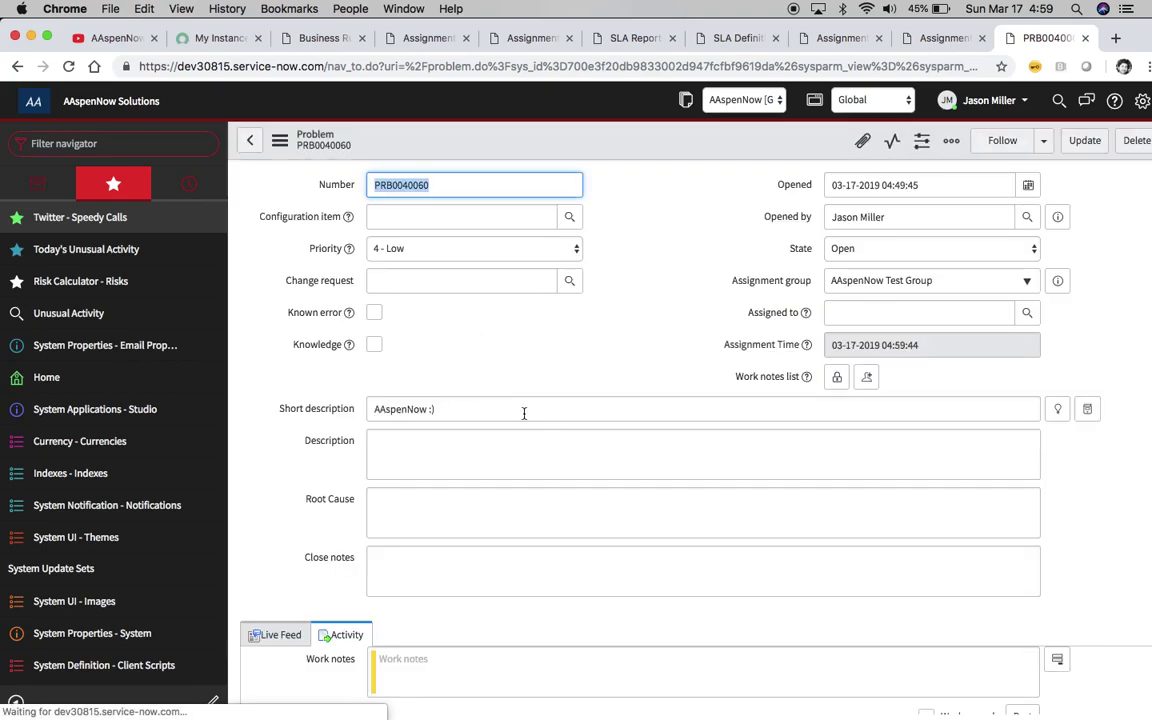
scroll(523, 413, "down", 12)
scroll(523, 418, "down", 1)
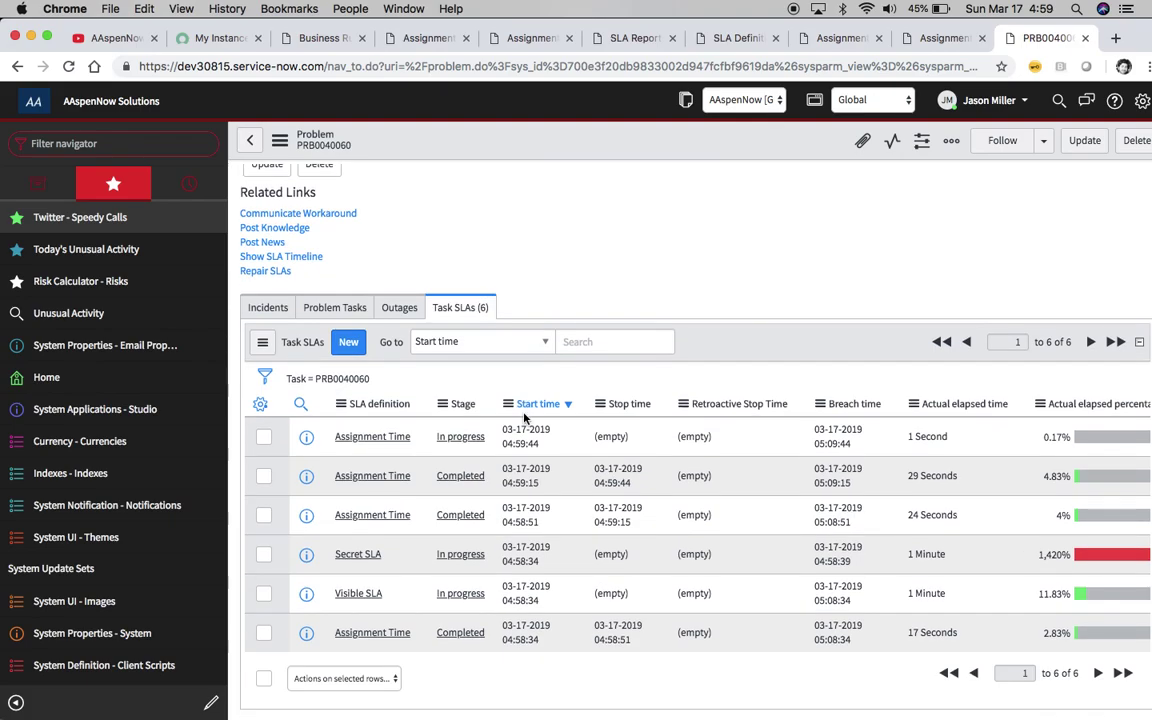
scroll(909, 482, "up", 8)
scroll(909, 482, "up", 3)
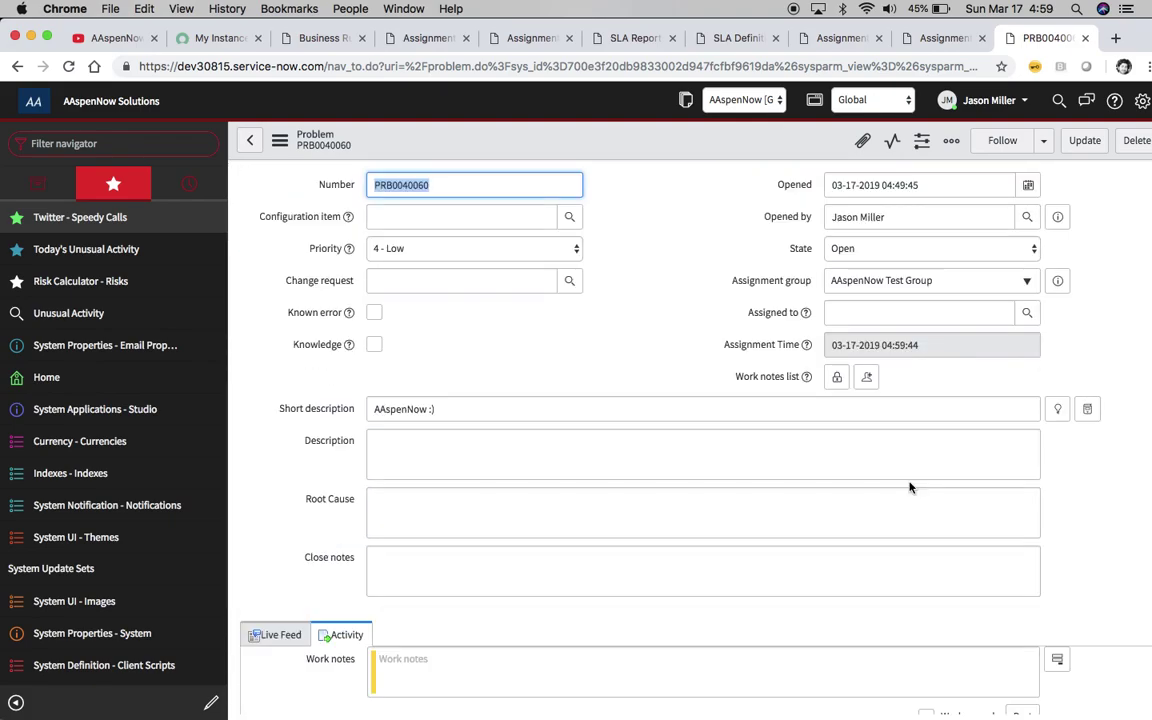
Step: Choose a user for the Assigned to field from the lookup
left_click(869, 310)
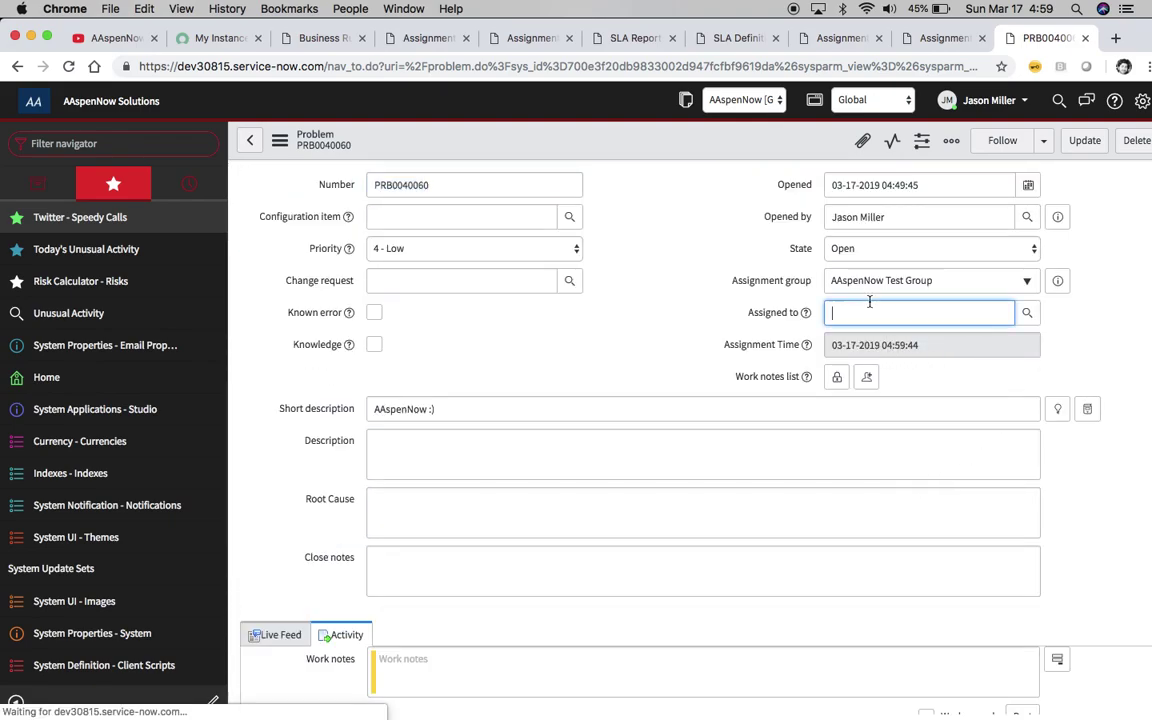
left_click(1027, 313)
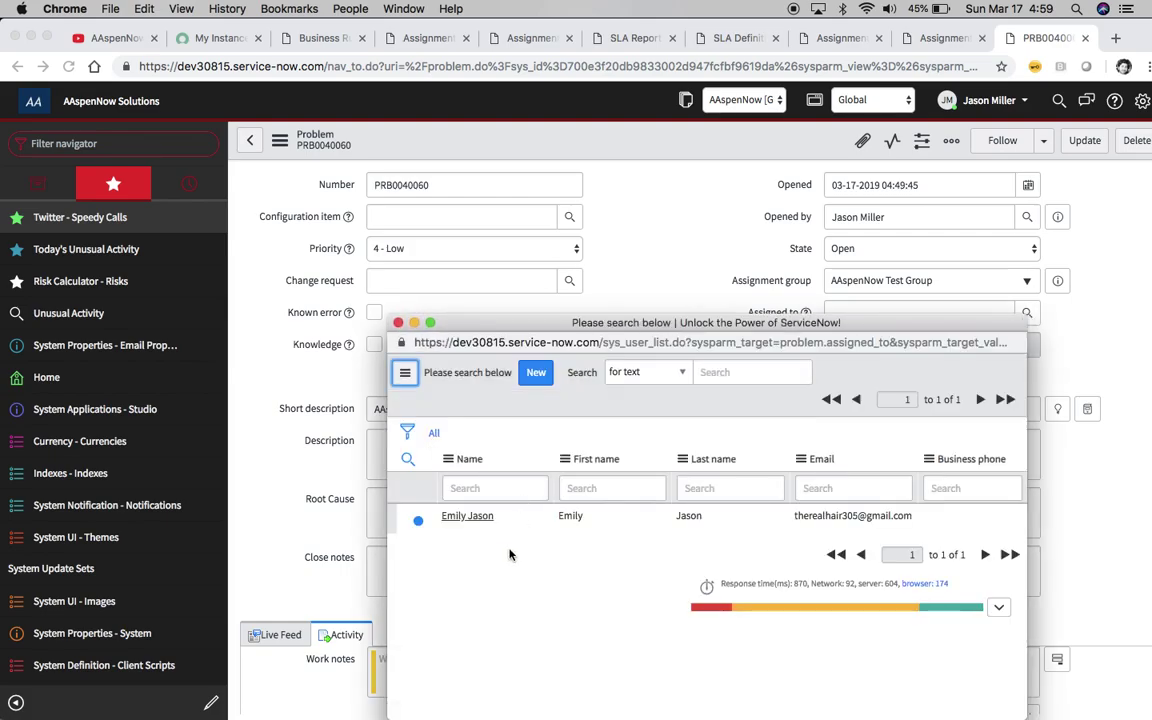
left_click(472, 516)
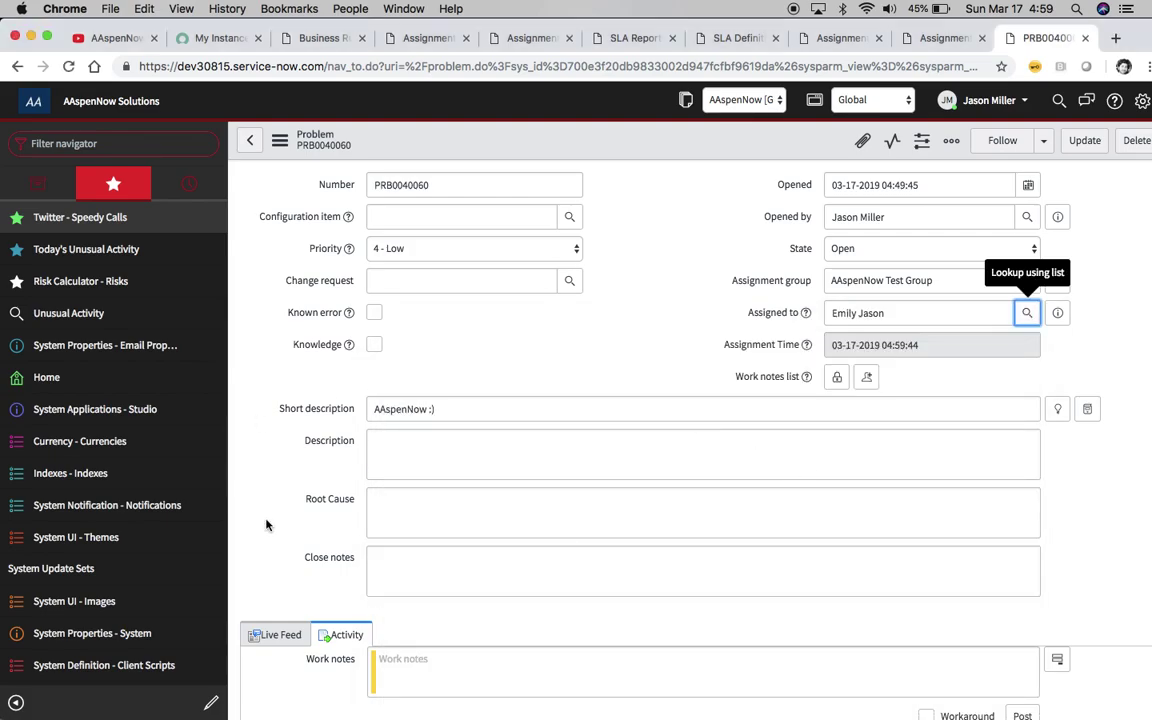
left_click(274, 502)
Step: Save the problem and check that the Task SLAs list now shows 7 rows
scroll(275, 507, "down", 10)
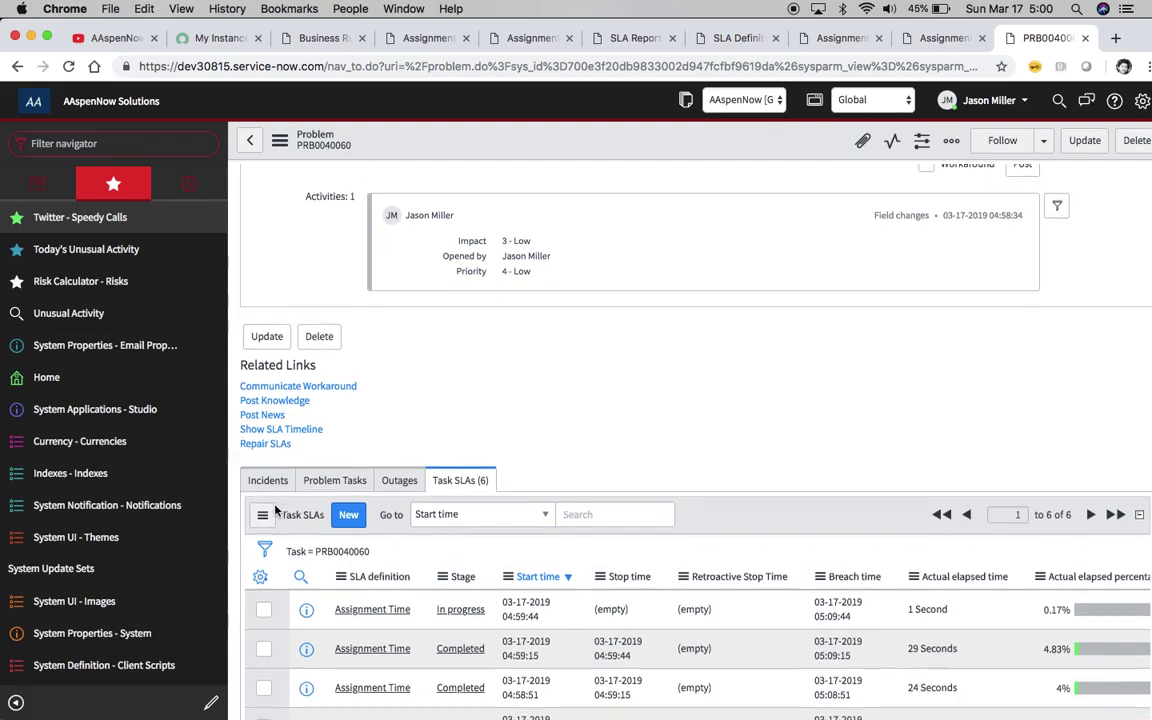
scroll(275, 510, "down", 2)
left_click(280, 140)
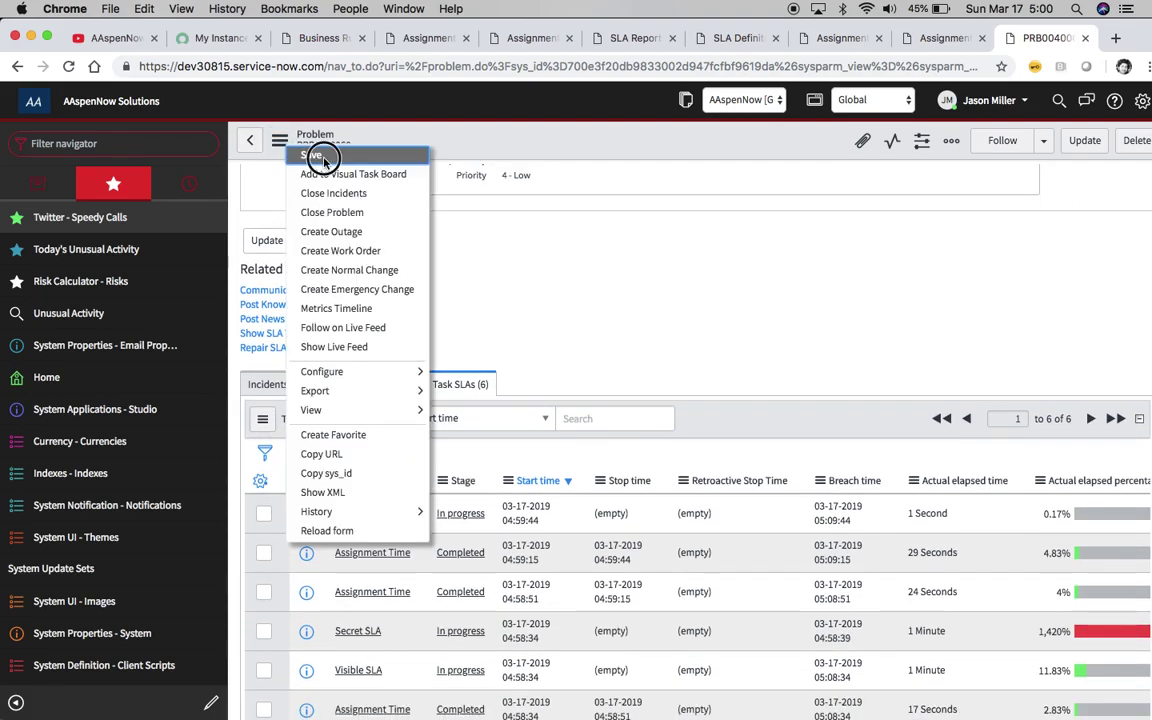
left_click(320, 157)
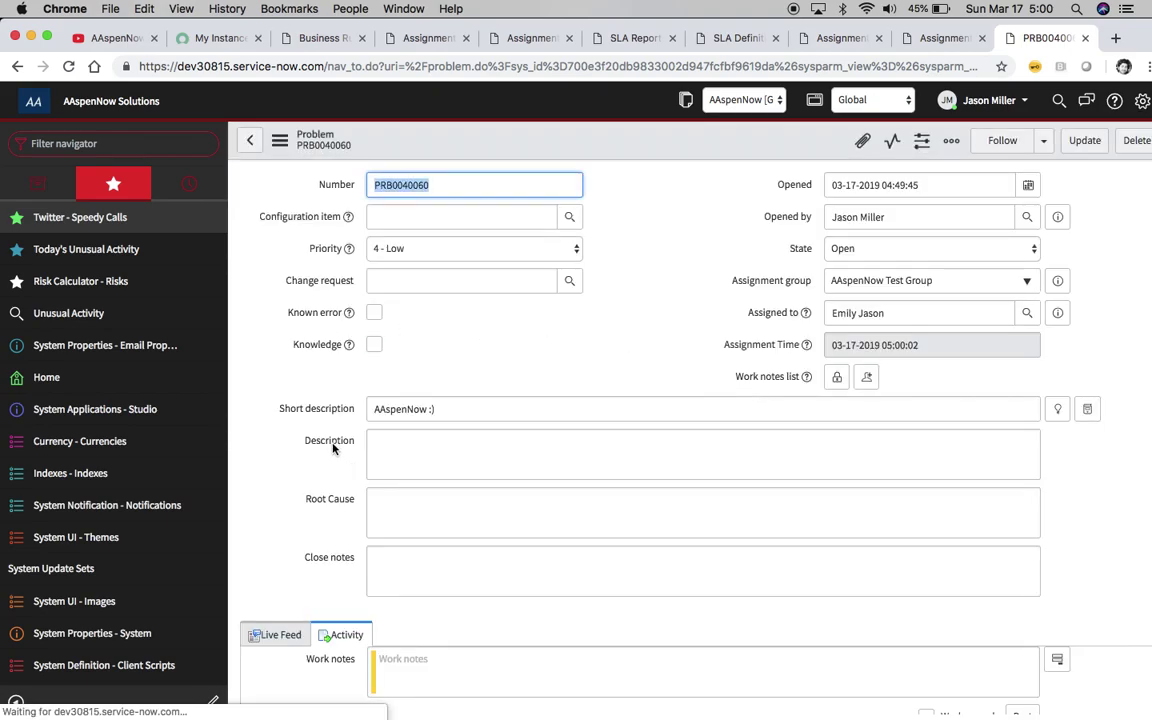
scroll(333, 524, "down", 10)
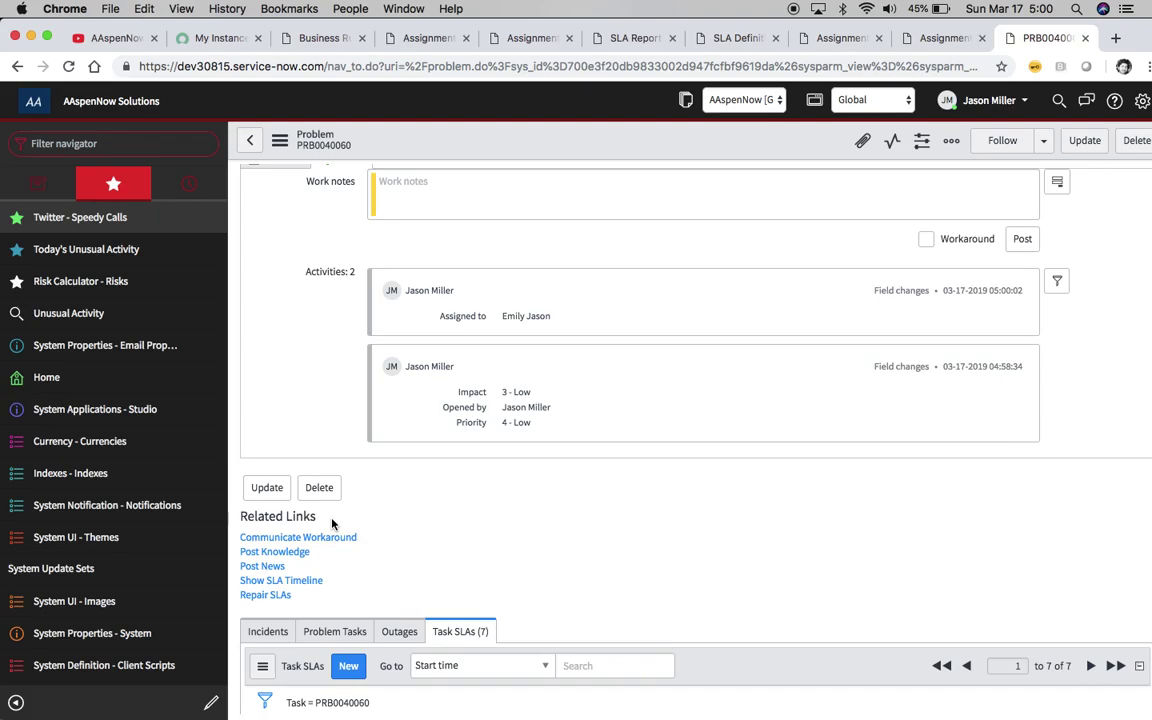
scroll(333, 524, "down", 8)
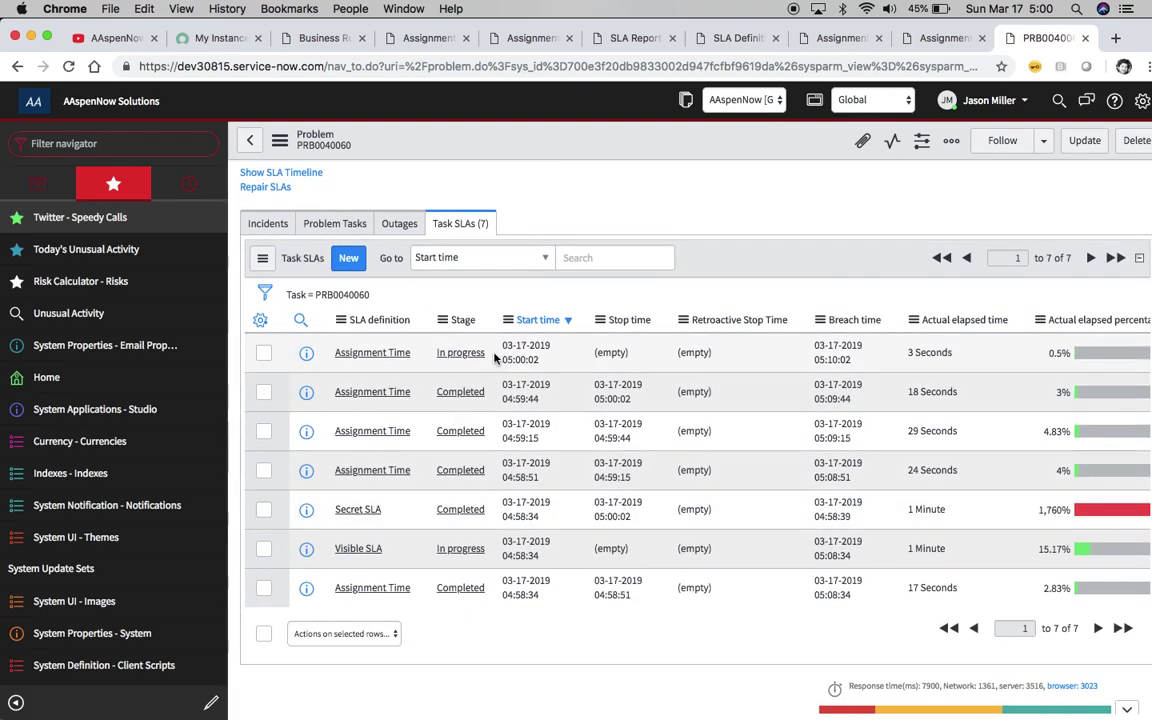
scroll(801, 338, "up", 18)
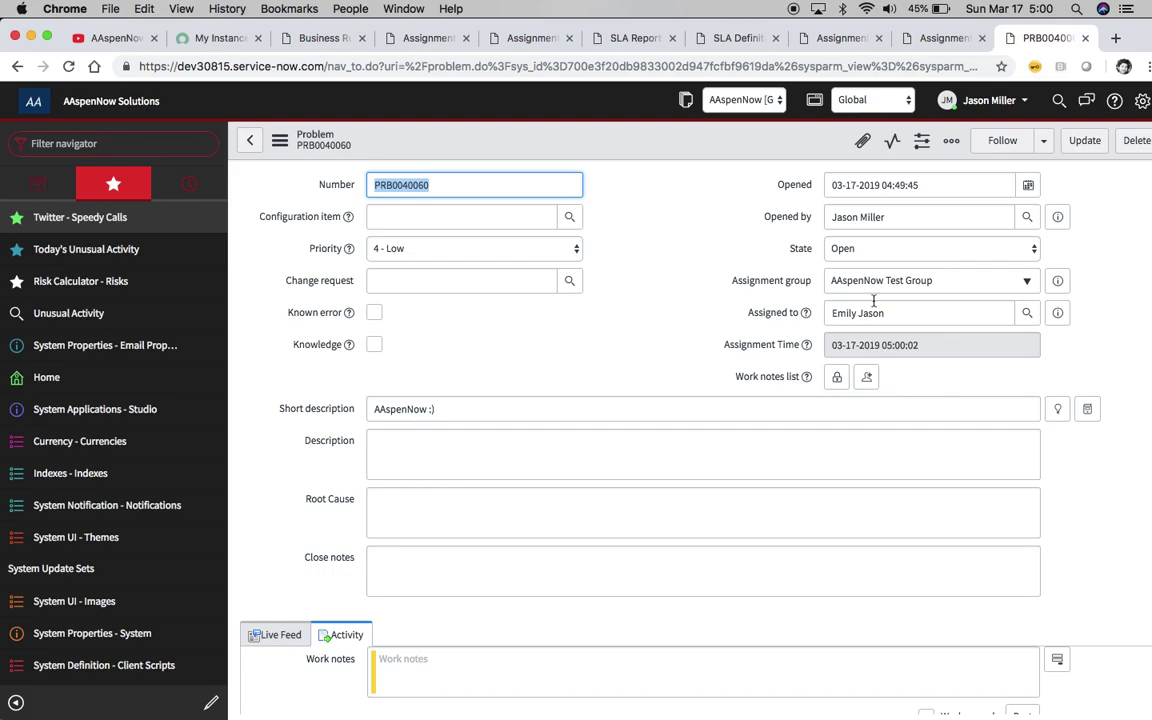
Step: Change the problem PRB0040060's State to Closed/Resolved
left_click(835, 249)
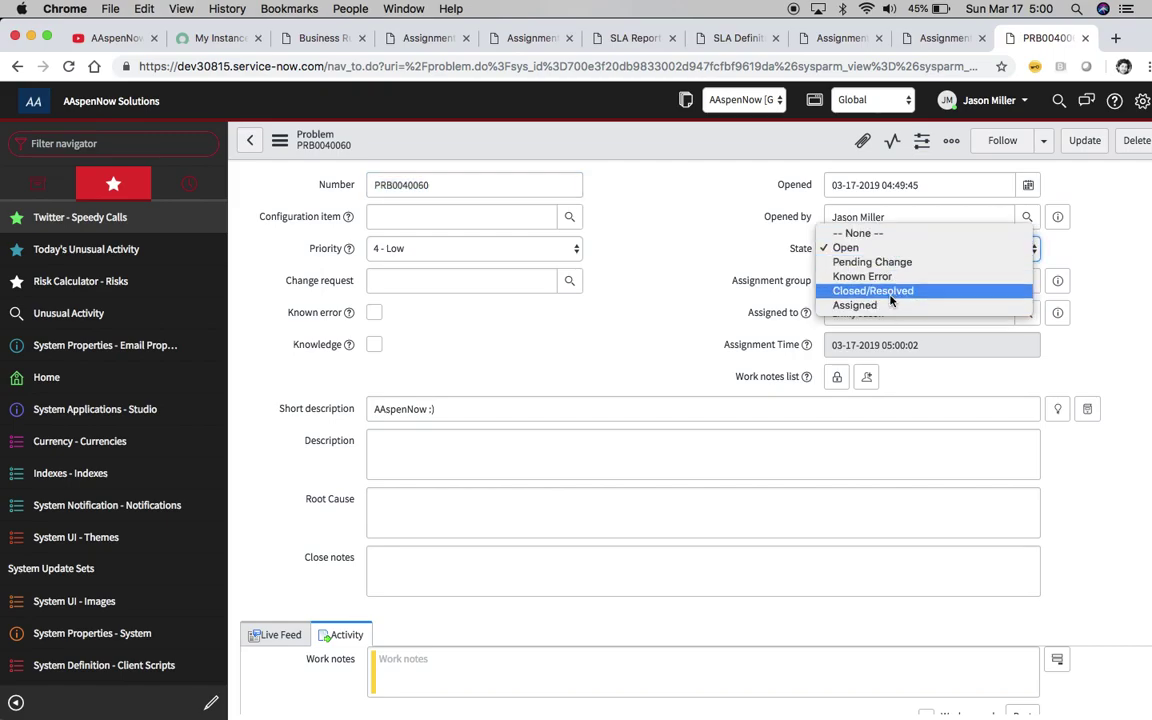
left_click(682, 356)
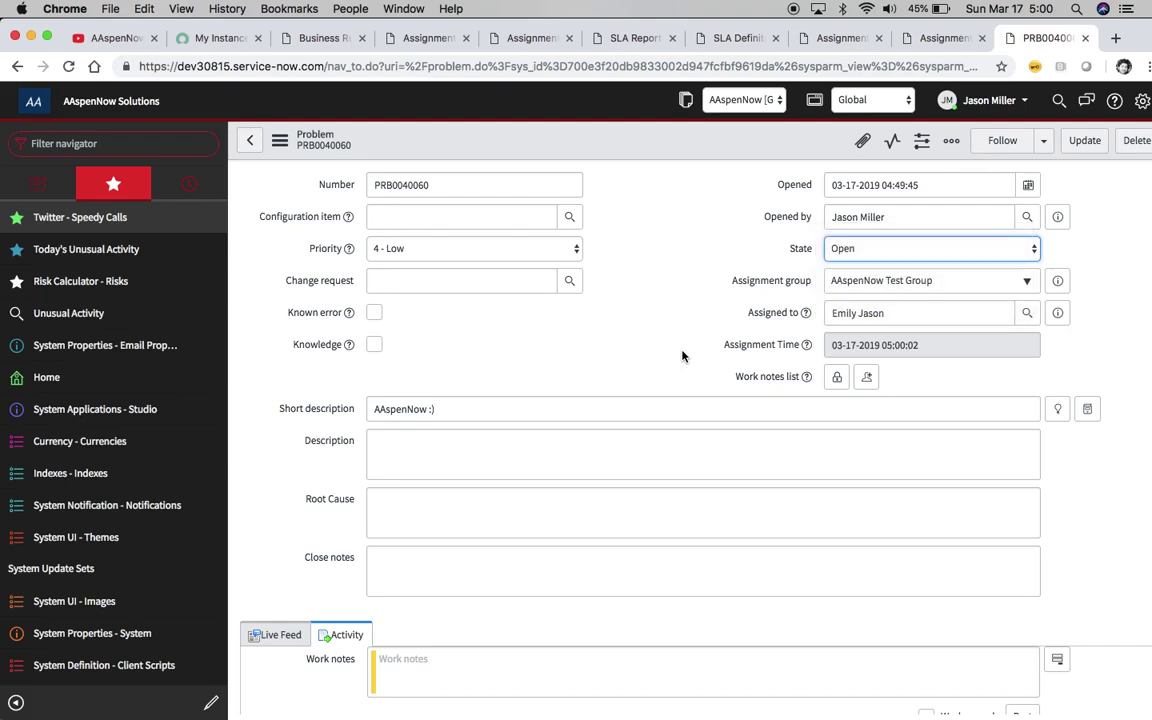
left_click(887, 249)
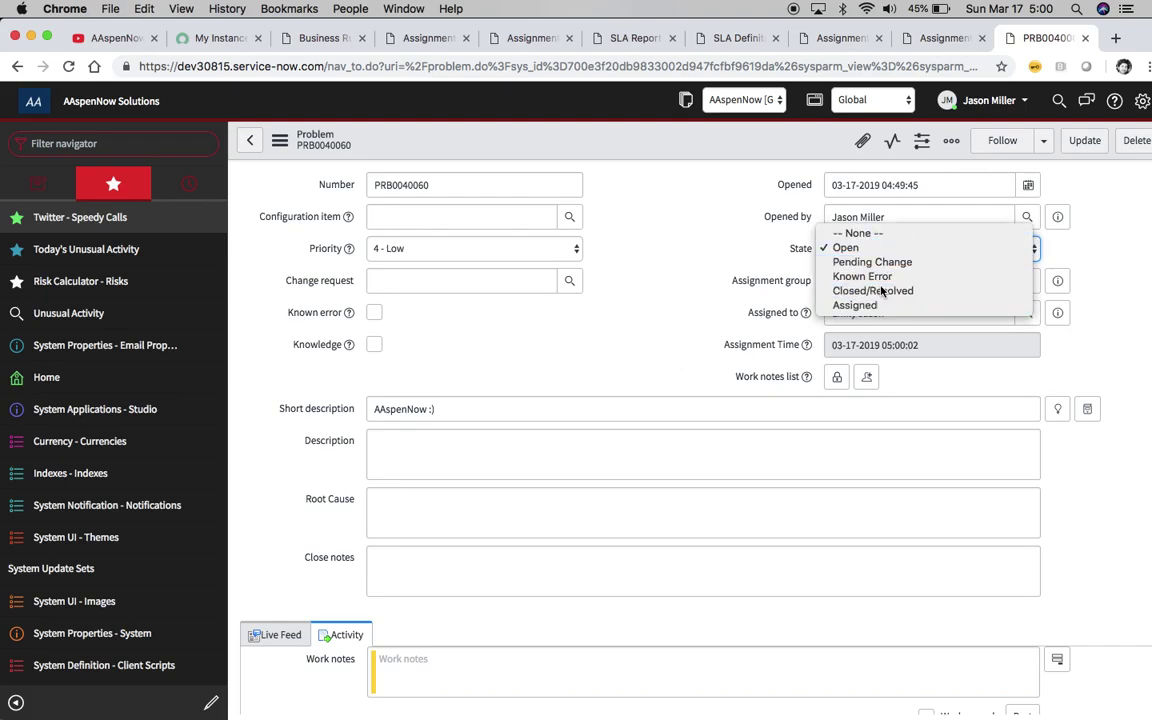
left_click(881, 291)
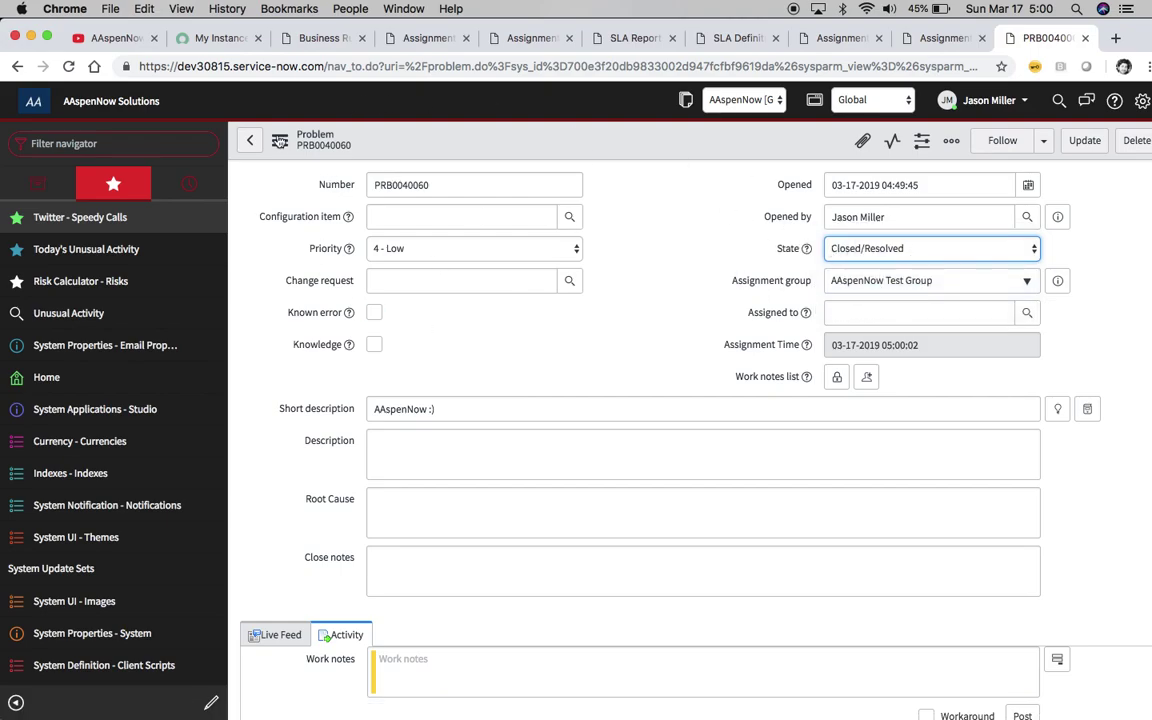
Step: Save the problem and check that all seven Task SLAs read Completed
left_click(279, 140)
left_click(313, 151)
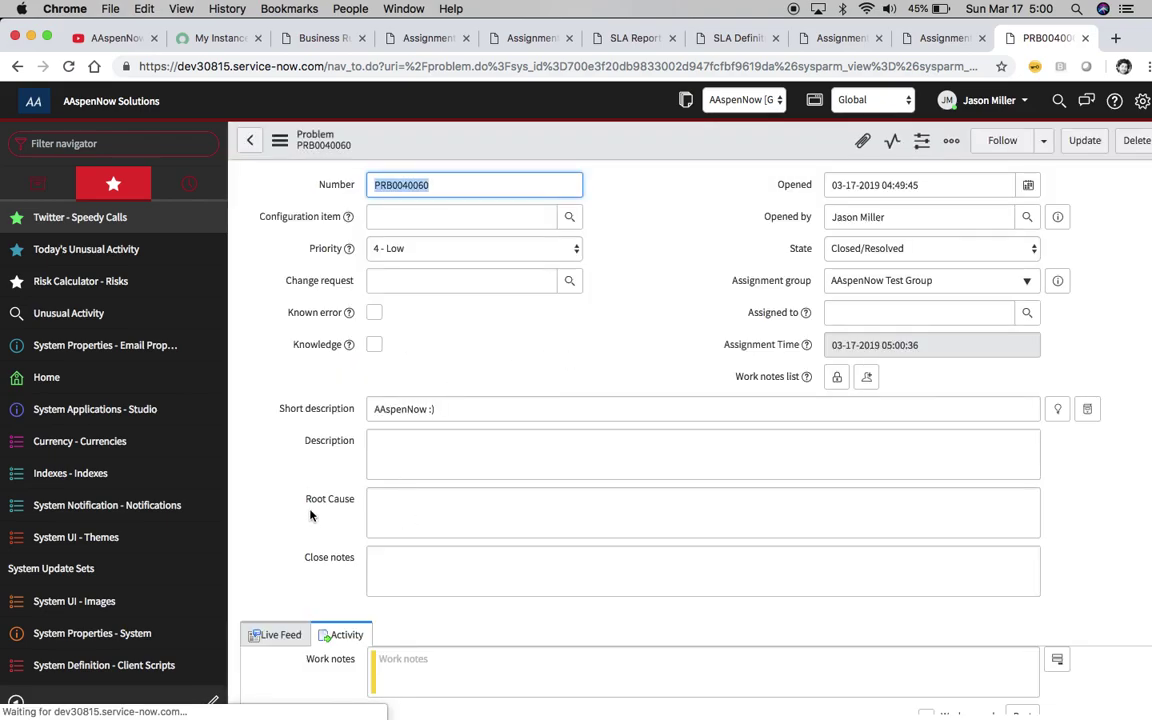
scroll(311, 521, "down", 10)
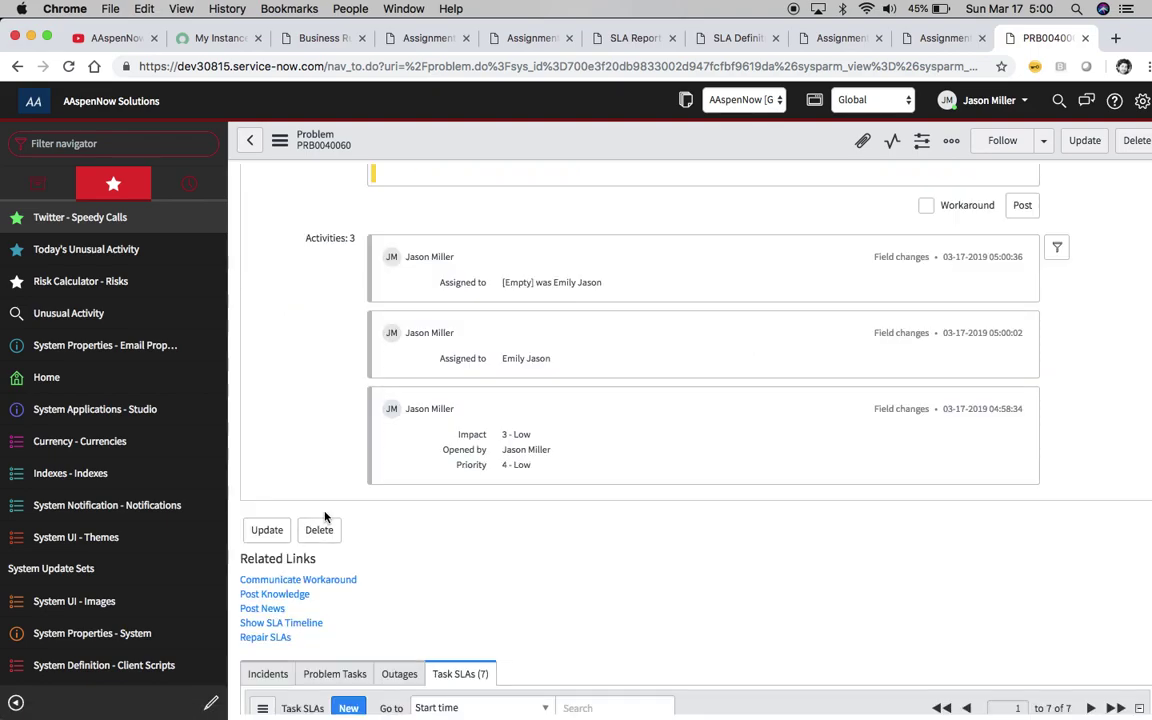
scroll(324, 517, "down", 5)
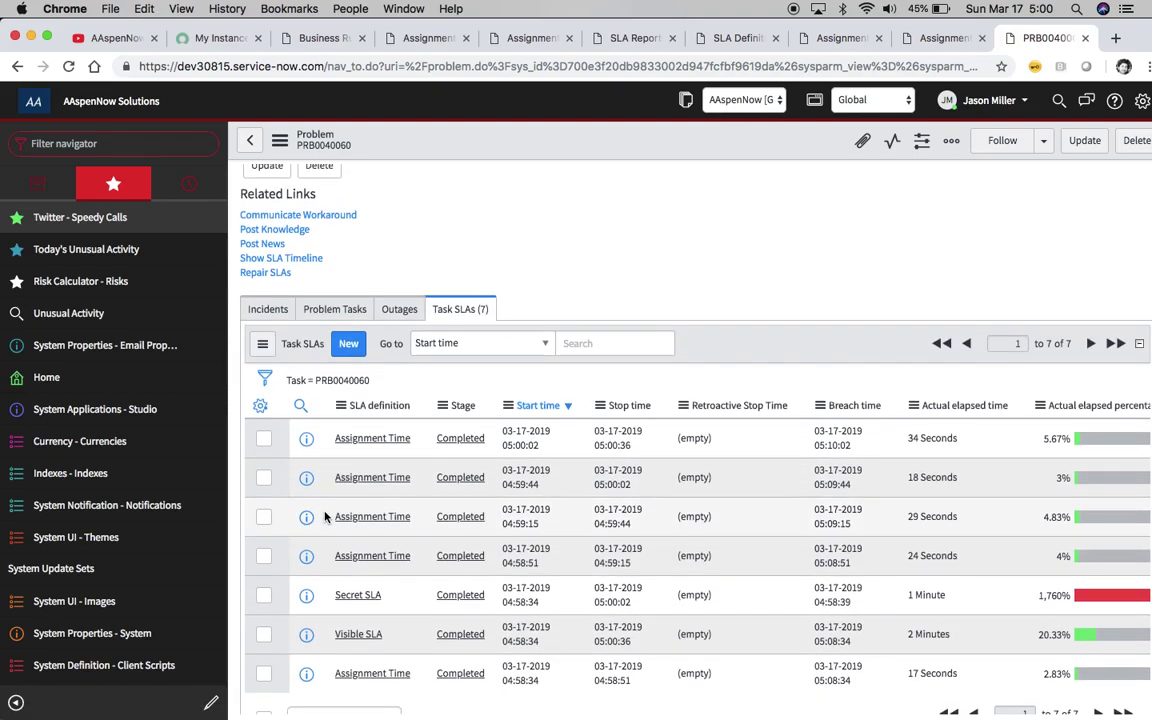
scroll(324, 517, "down", 2)
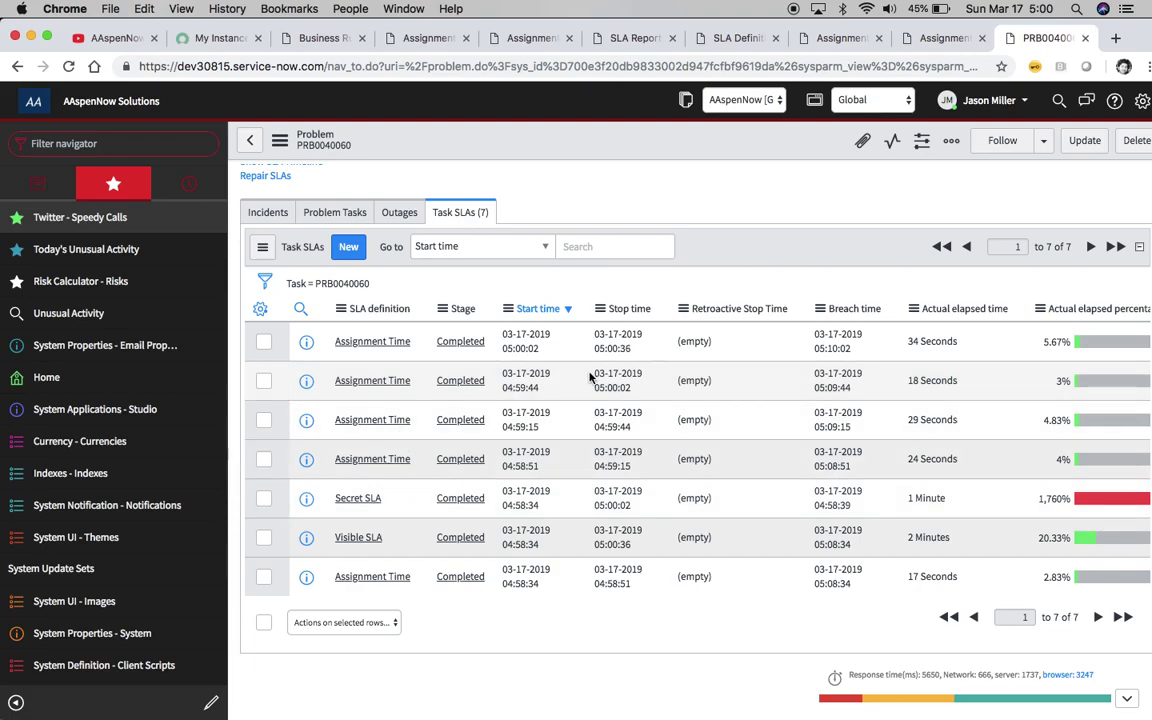
right_click(325, 284)
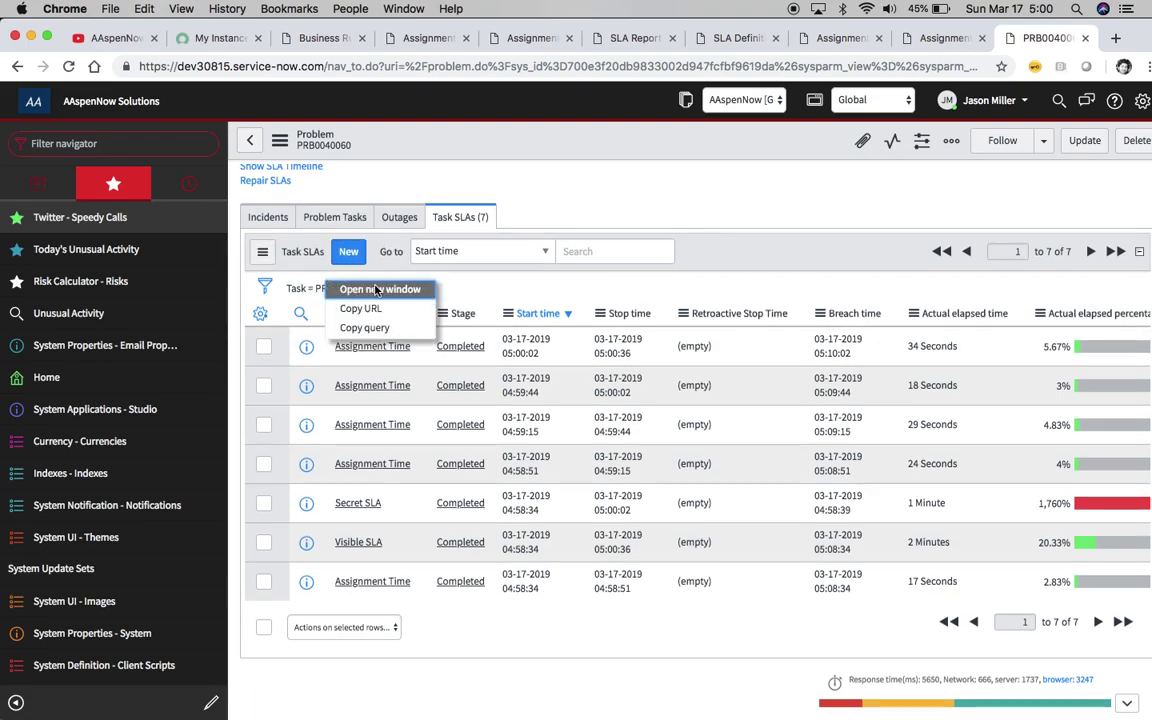
left_click(563, 296)
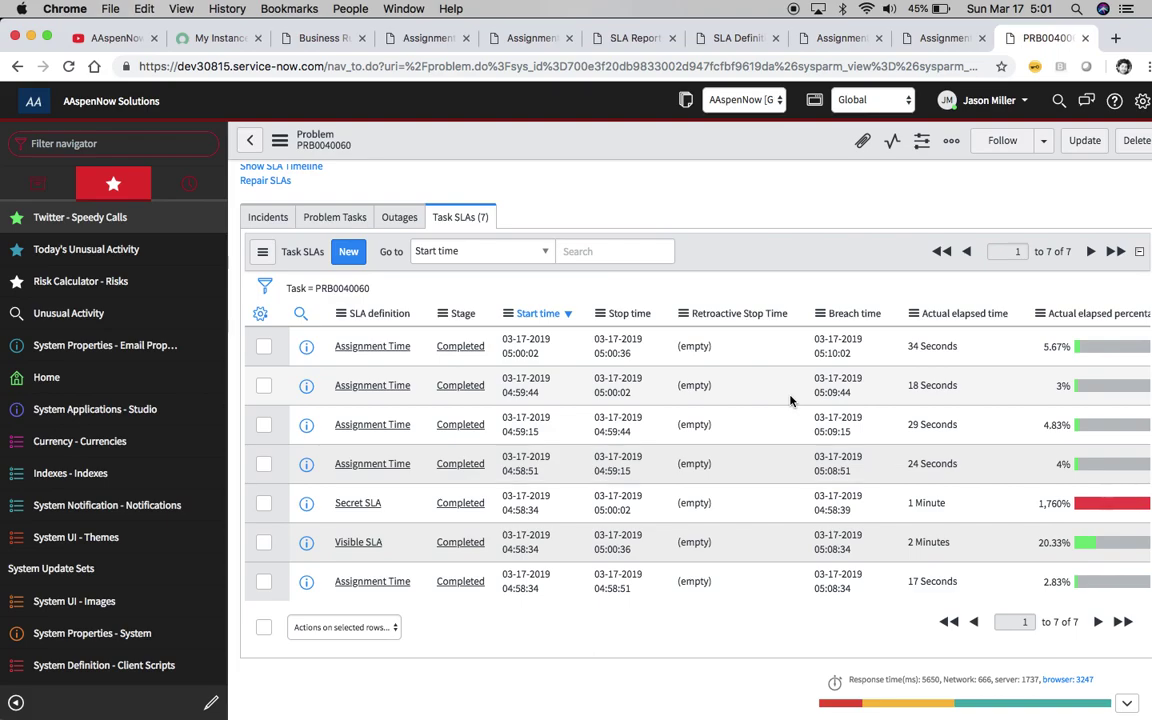
scroll(790, 400, "up", 15)
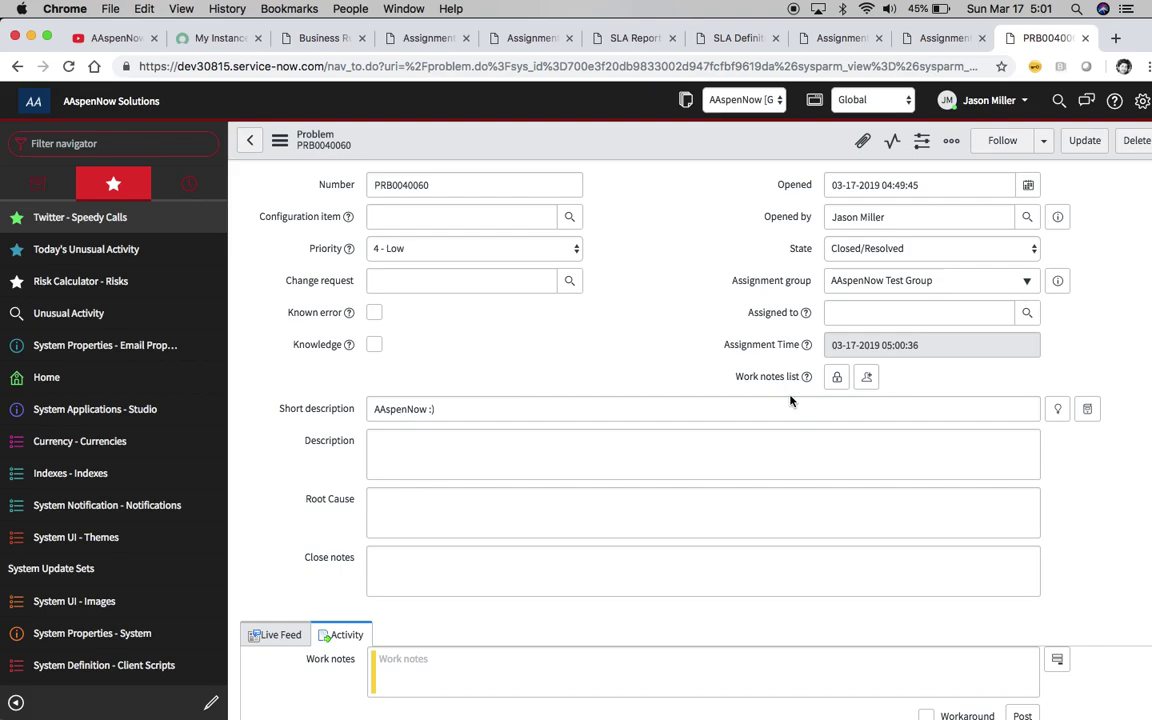